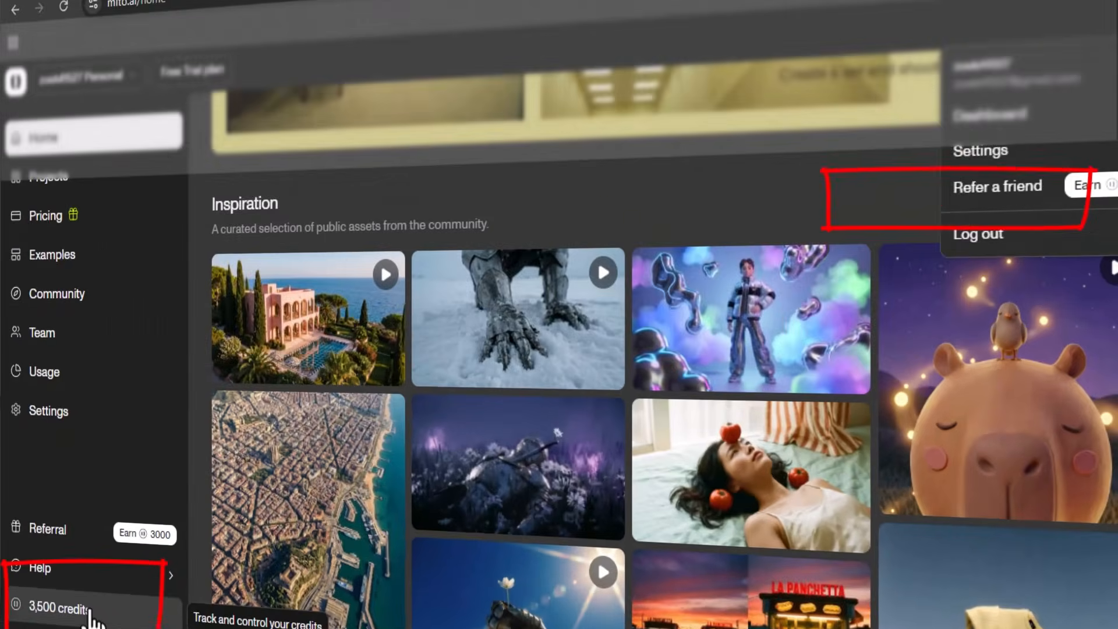
Examine the MITO home page, including the Director's example prompts, featured tools, Inspiration gallery and credit balance
{"action": "left_click", "coordinate": [72, 609]}
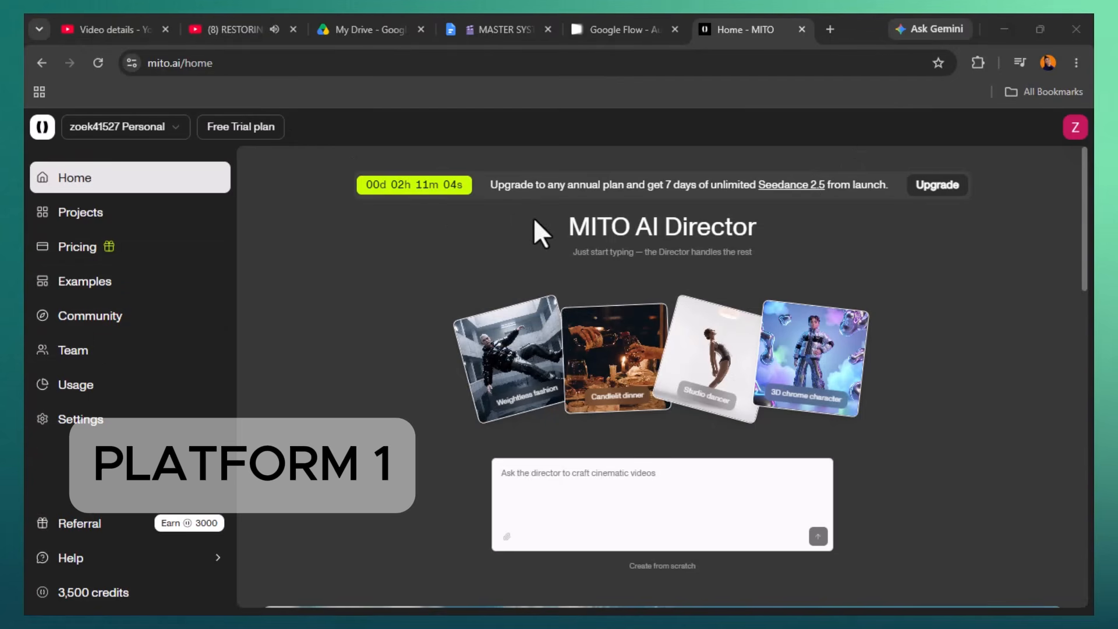
{"action": "left_click", "coordinate": [242, 62]}
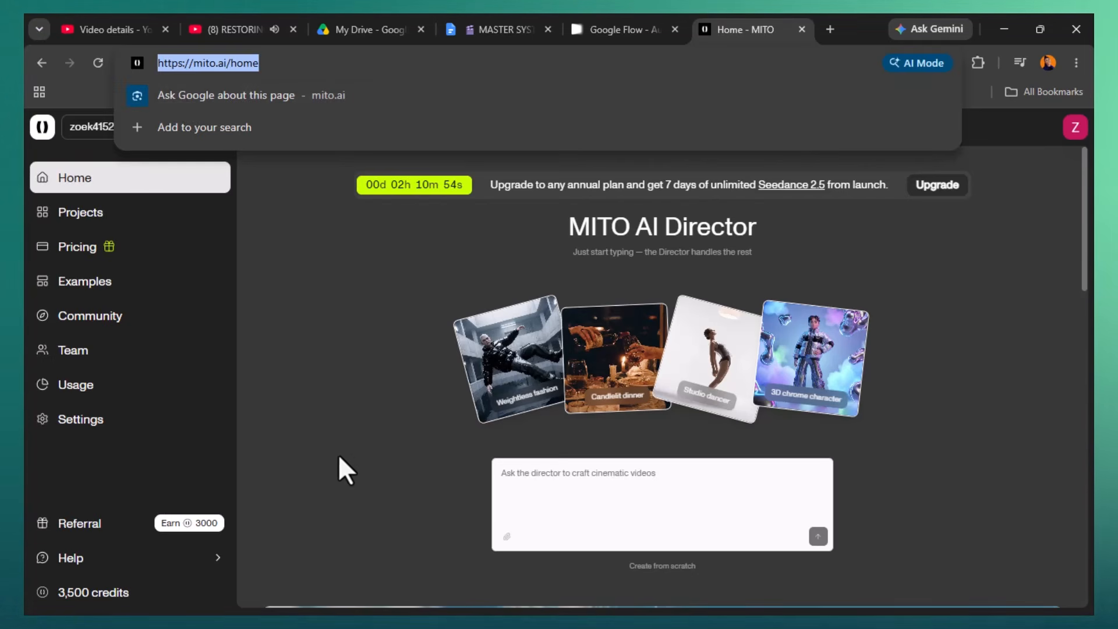
{"action": "scroll", "coordinate": [346, 469], "scroll_direction": "down", "scroll_amount": 10}
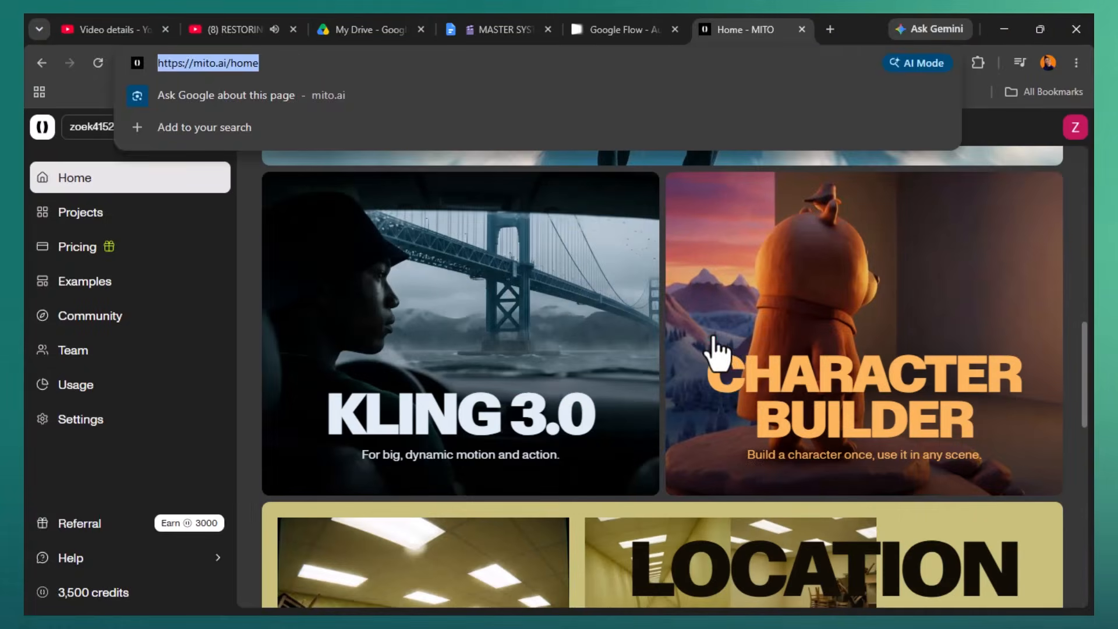
{"action": "scroll", "coordinate": [720, 352], "scroll_direction": "up", "scroll_amount": 10}
{"action": "scroll", "coordinate": [669, 405], "scroll_direction": "down", "scroll_amount": 10}
{"action": "scroll", "coordinate": [777, 350], "scroll_direction": "up", "scroll_amount": 10}
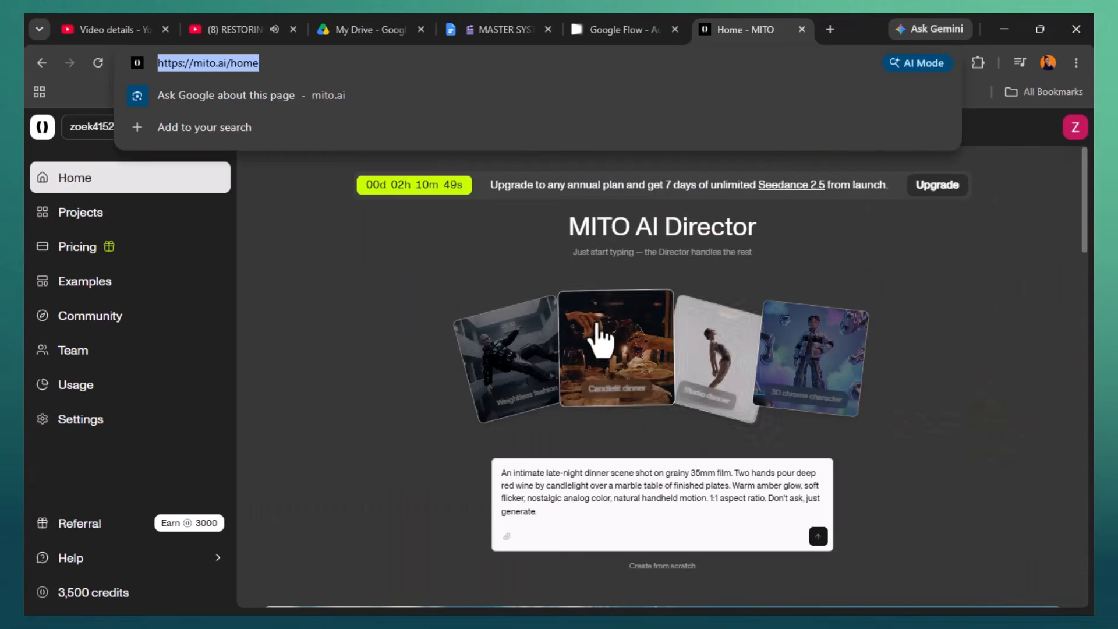
{"action": "scroll", "coordinate": [644, 362], "scroll_direction": "down", "scroll_amount": 5}
{"action": "scroll", "coordinate": [599, 399], "scroll_direction": "up", "scroll_amount": 5}
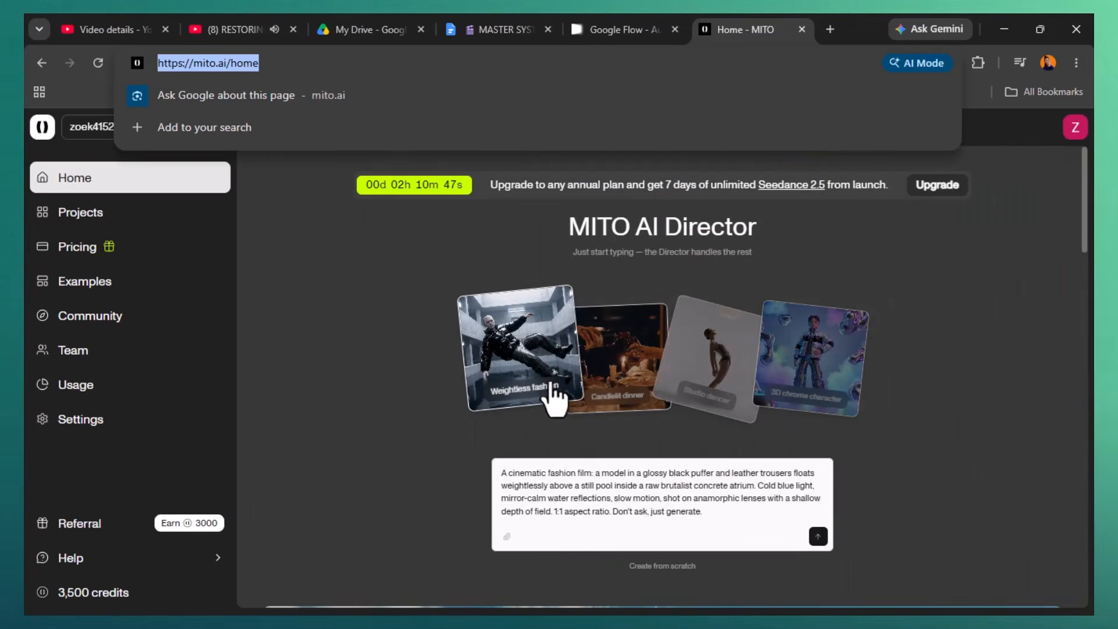
{"action": "scroll", "coordinate": [781, 355], "scroll_direction": "down", "scroll_amount": 10}
{"action": "scroll", "coordinate": [619, 380], "scroll_direction": "up", "scroll_amount": 3}
{"action": "scroll", "coordinate": [603, 364], "scroll_direction": "down", "scroll_amount": 3}
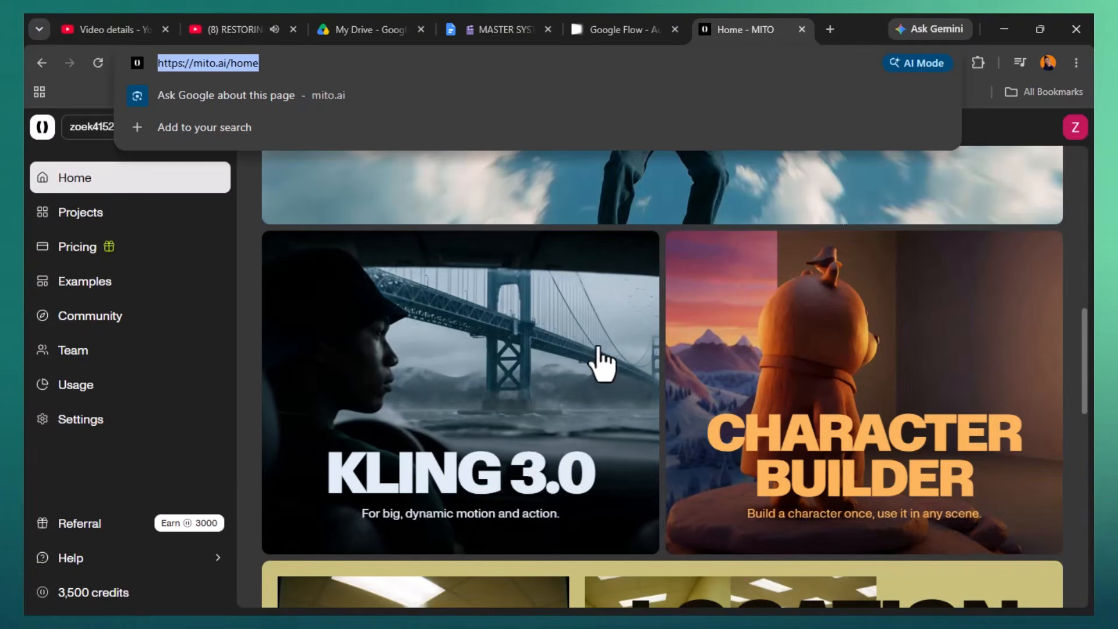
{"action": "scroll", "coordinate": [600, 362], "scroll_direction": "down", "scroll_amount": 12}
{"action": "scroll", "coordinate": [400, 470], "scroll_direction": "up", "scroll_amount": 2}
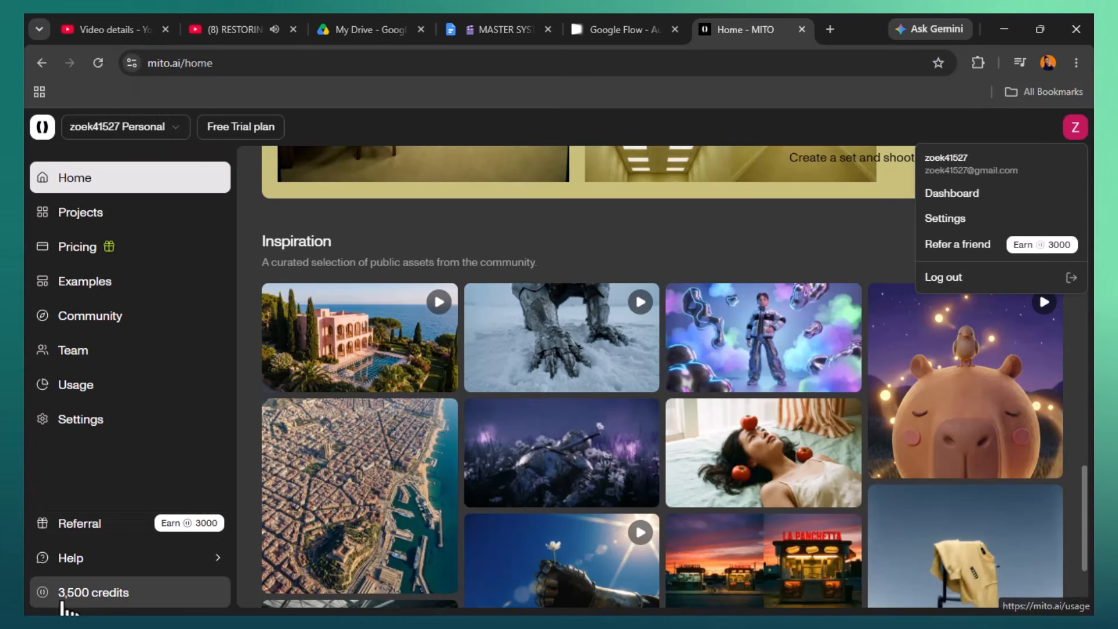
{"action": "left_click", "coordinate": [124, 594]}
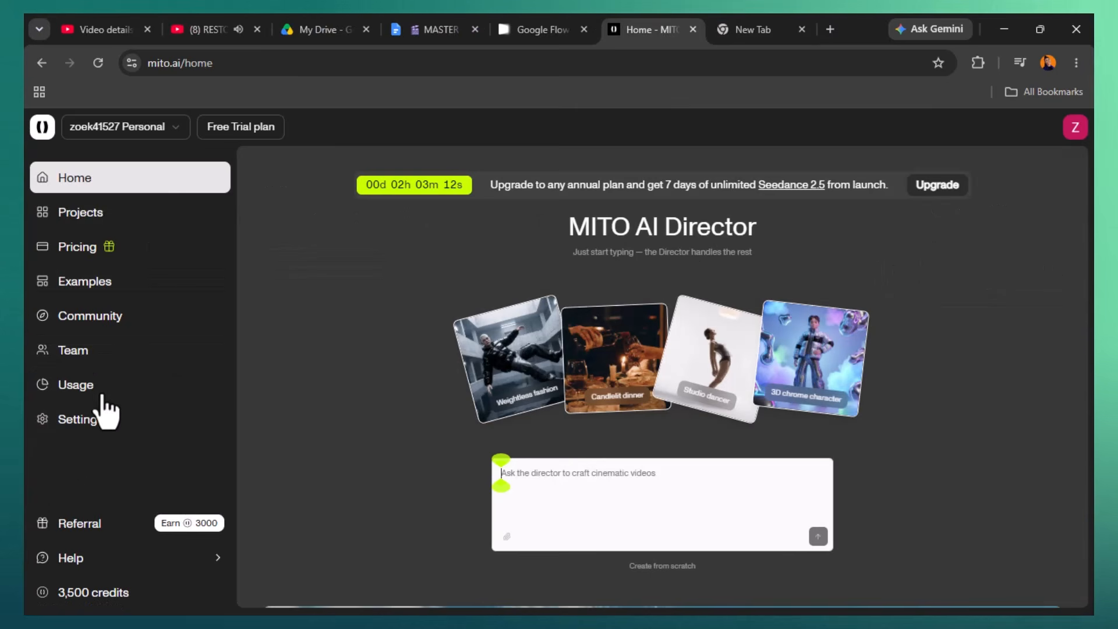
Create a new project and add a video generator to its canvas
{"action": "left_click", "coordinate": [108, 217]}
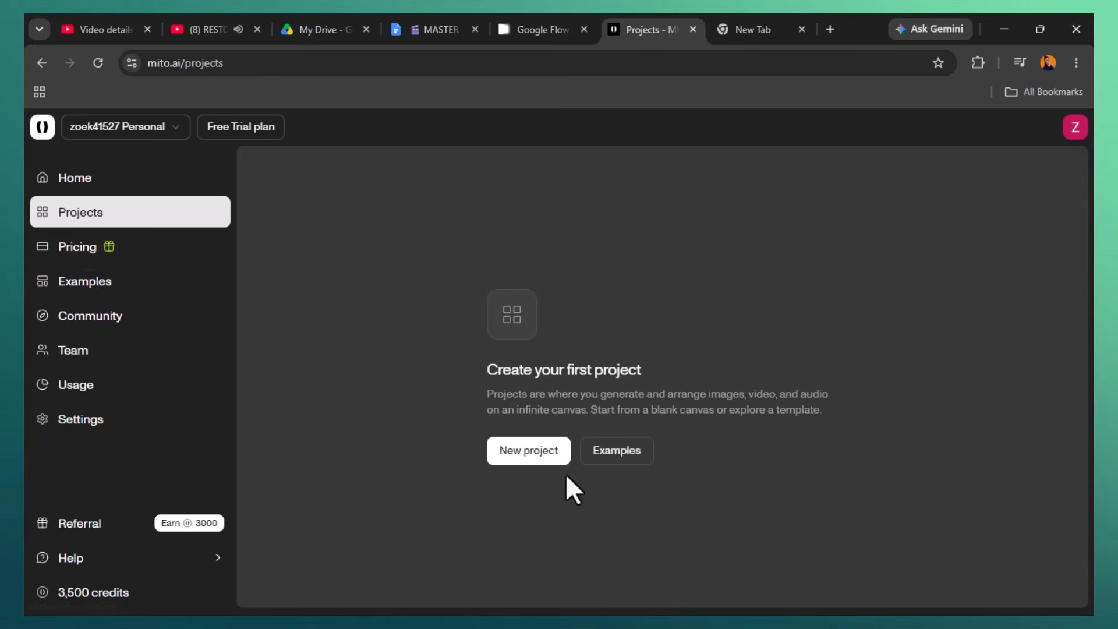
{"action": "left_click", "coordinate": [537, 454]}
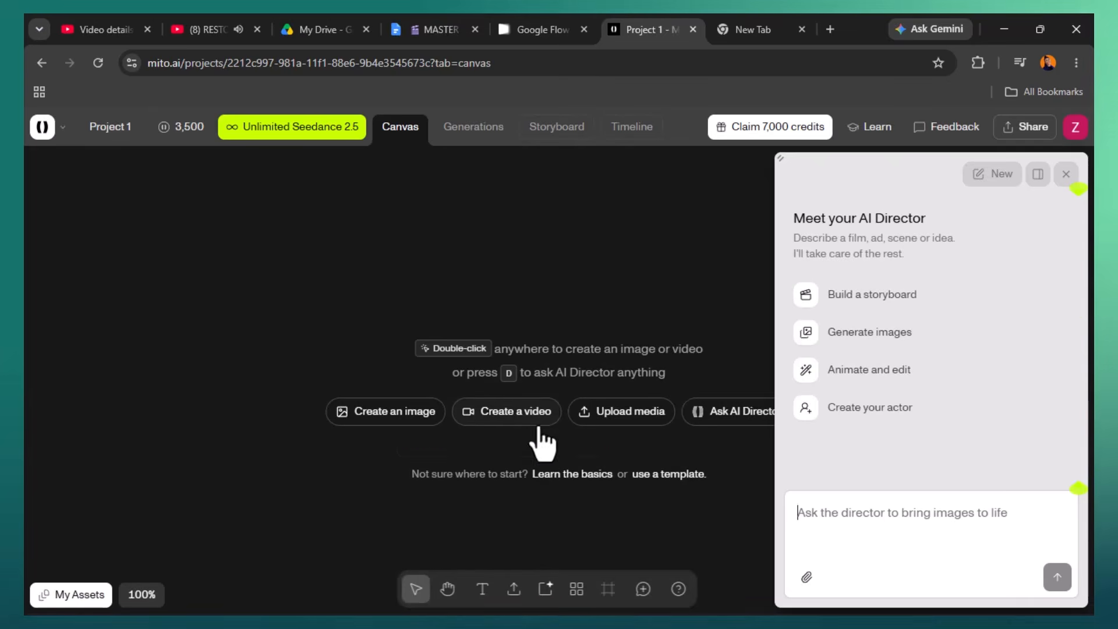
{"action": "left_click", "coordinate": [546, 589]}
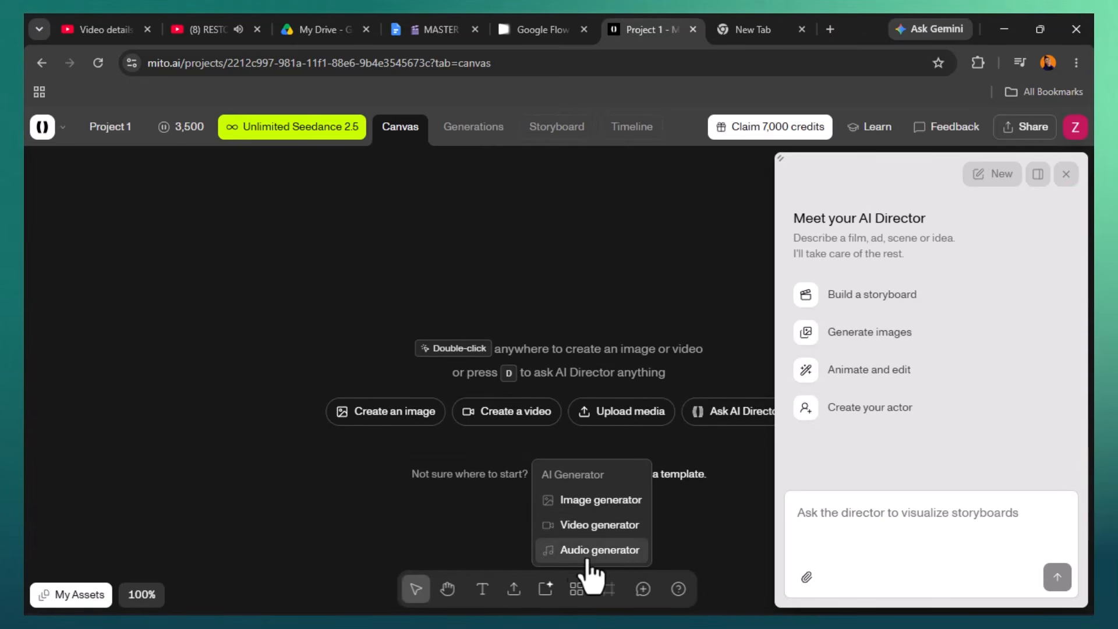
{"action": "mouse_move", "coordinate": [522, 590]}
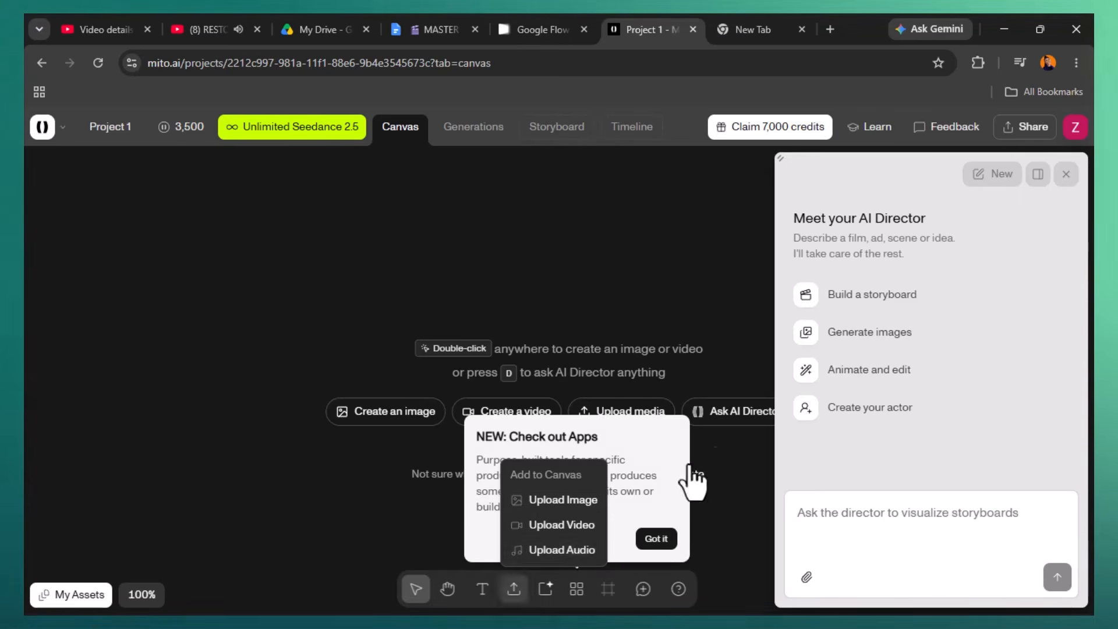
{"action": "left_click", "coordinate": [530, 411]}
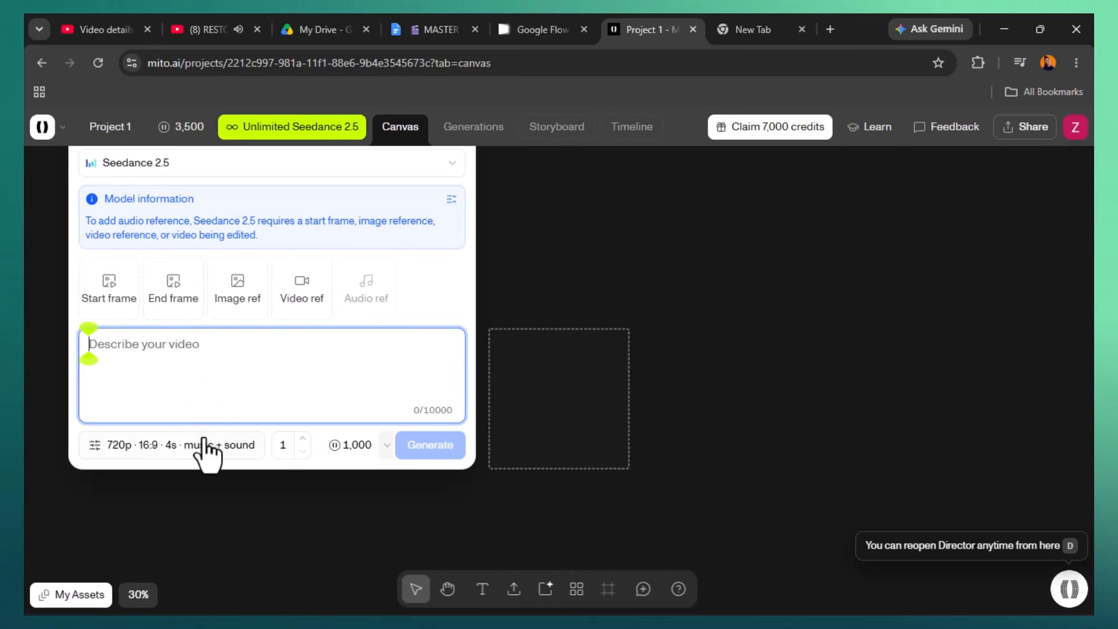
Switch the video resolution to 480p and back to 720p to compare the credit cost
{"action": "left_click", "coordinate": [114, 445]}
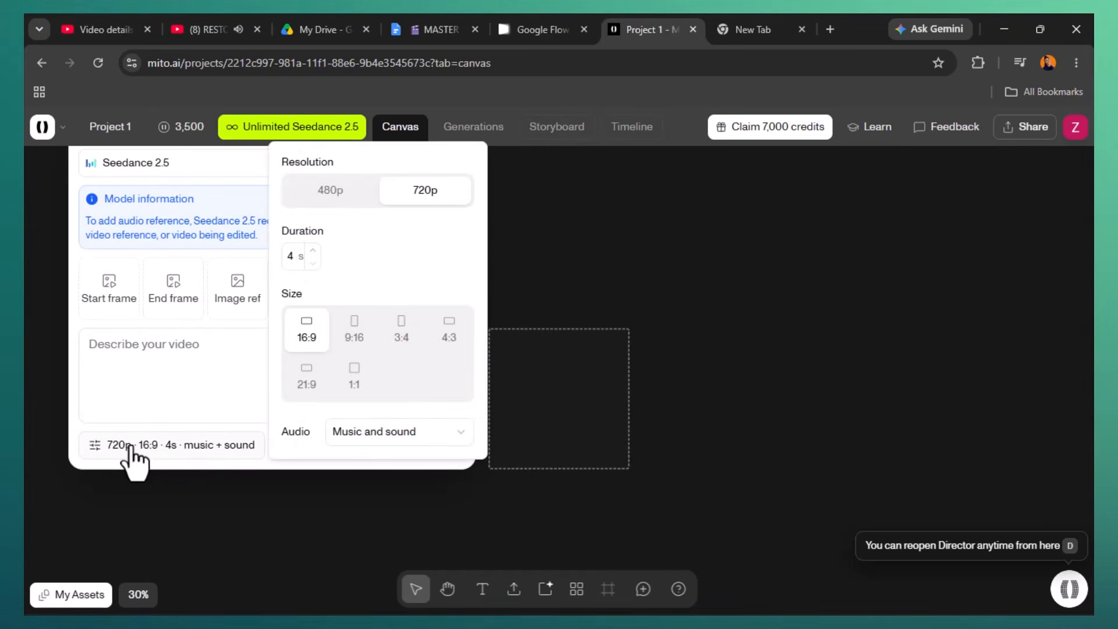
{"action": "left_click", "coordinate": [331, 195]}
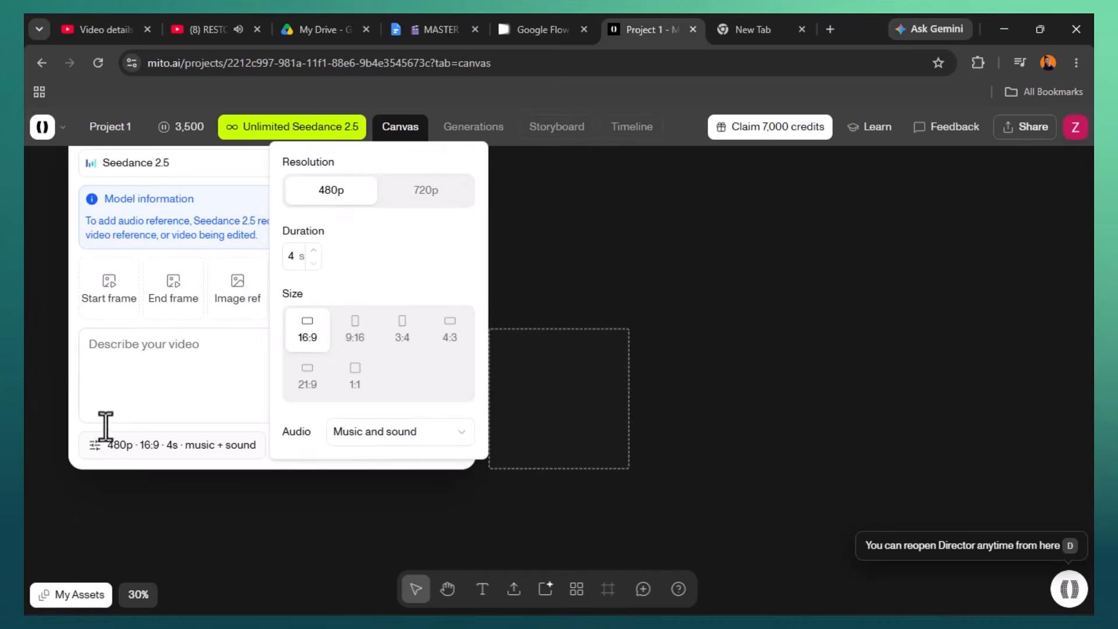
{"action": "left_click", "coordinate": [171, 384]}
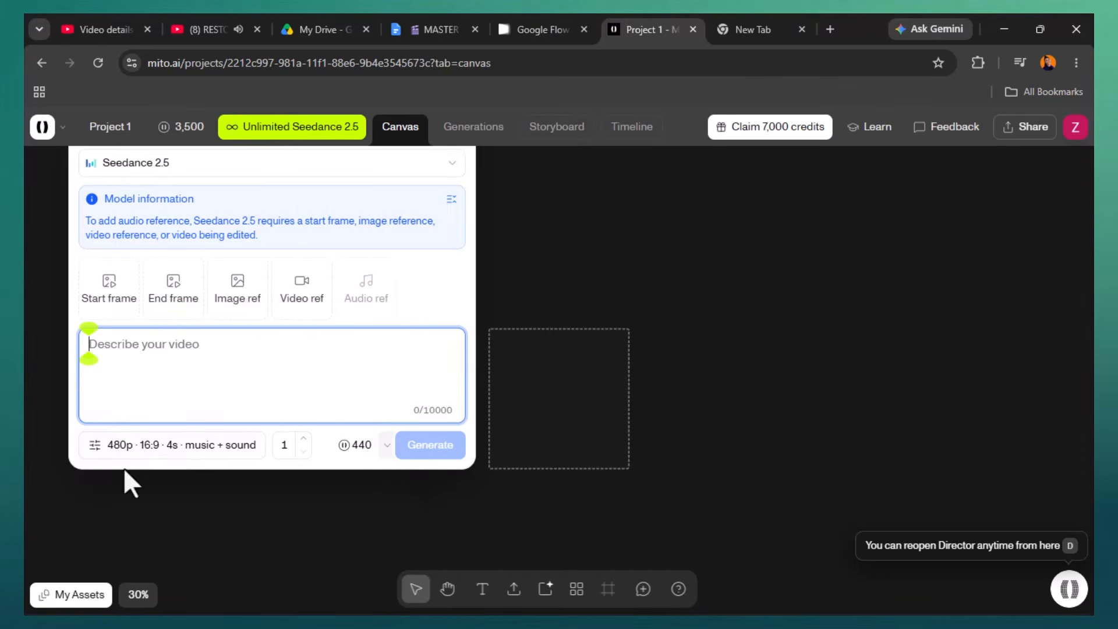
{"action": "left_click", "coordinate": [124, 449]}
{"action": "left_click", "coordinate": [430, 207]}
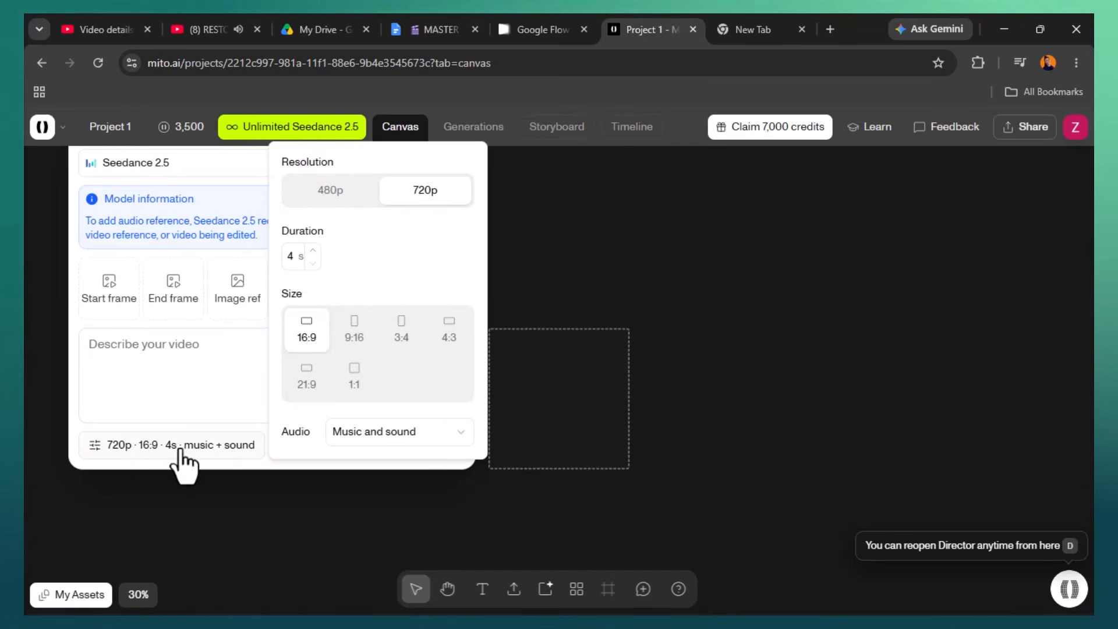
{"action": "left_click", "coordinate": [209, 377]}
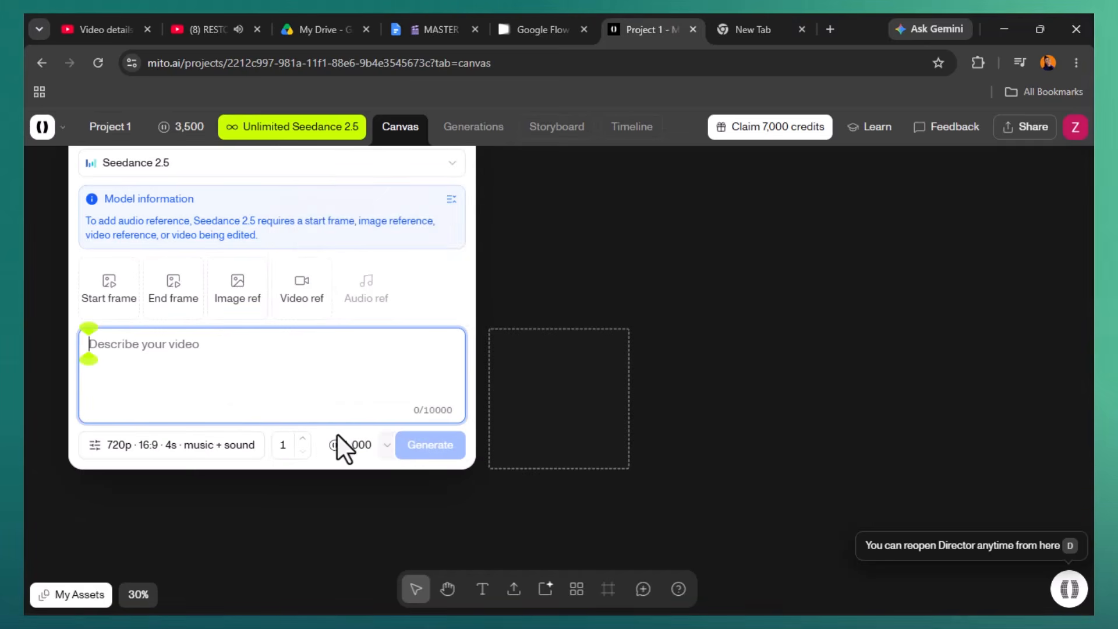
Set the video resolution to 480p and the duration to 5 s
{"action": "left_click", "coordinate": [125, 450]}
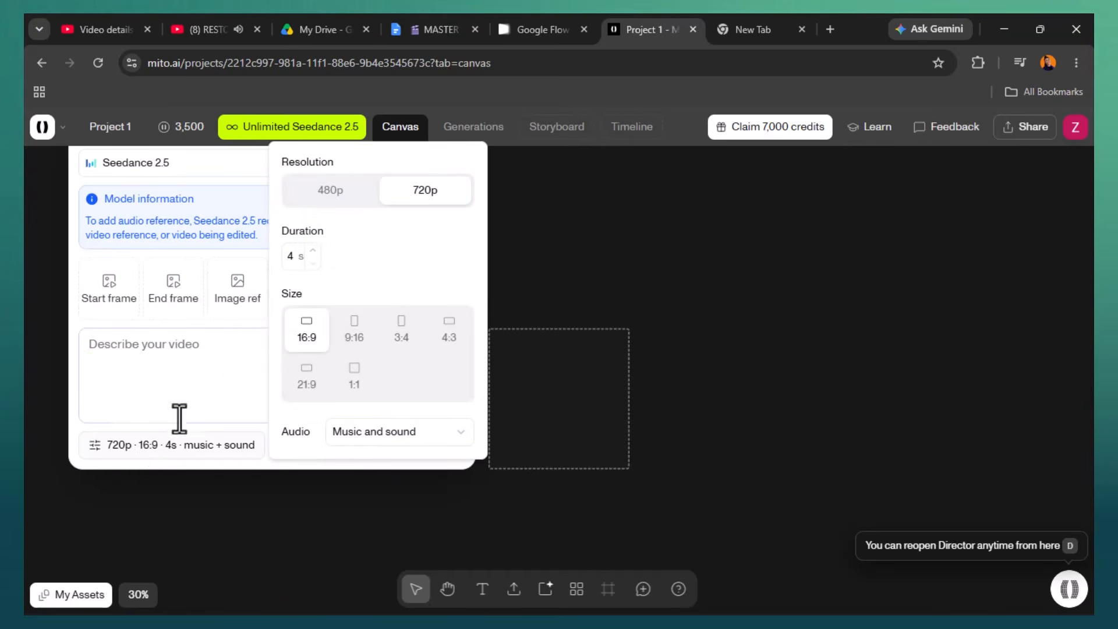
{"action": "left_click", "coordinate": [330, 192]}
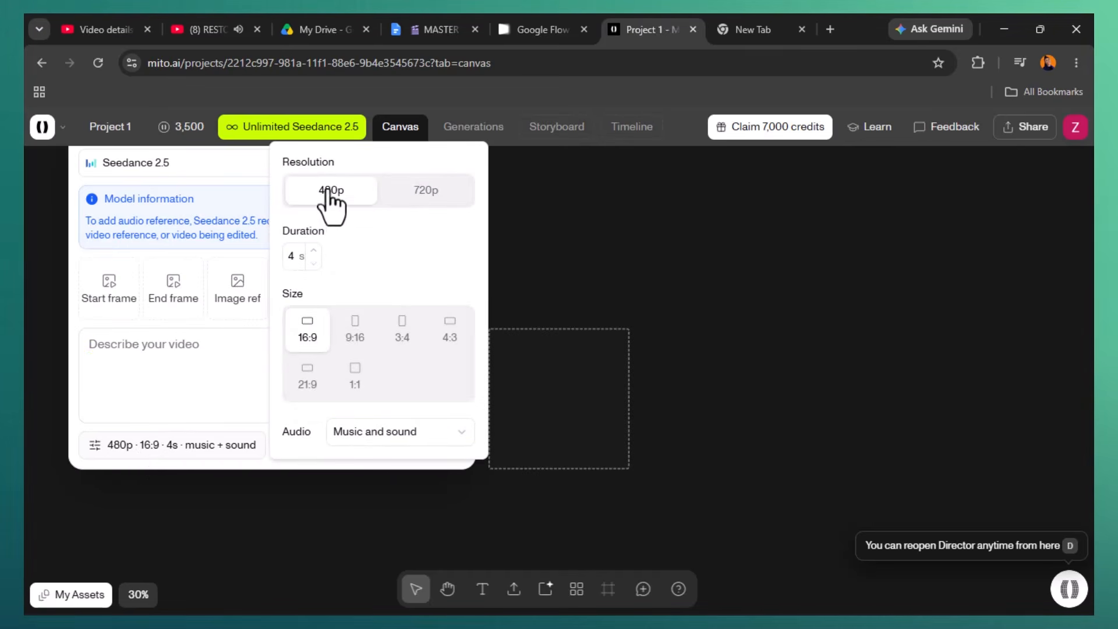
{"action": "left_click", "coordinate": [236, 356]}
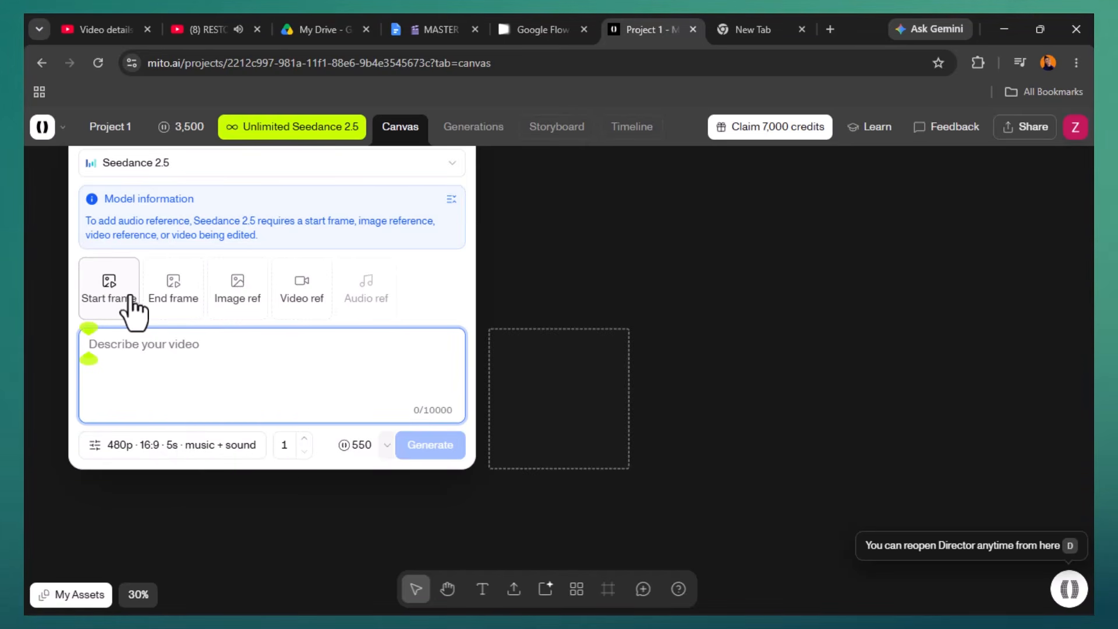
Upload the image of the woman reading on the living-room sofa as the video's start frame
{"action": "left_click", "coordinate": [112, 293]}
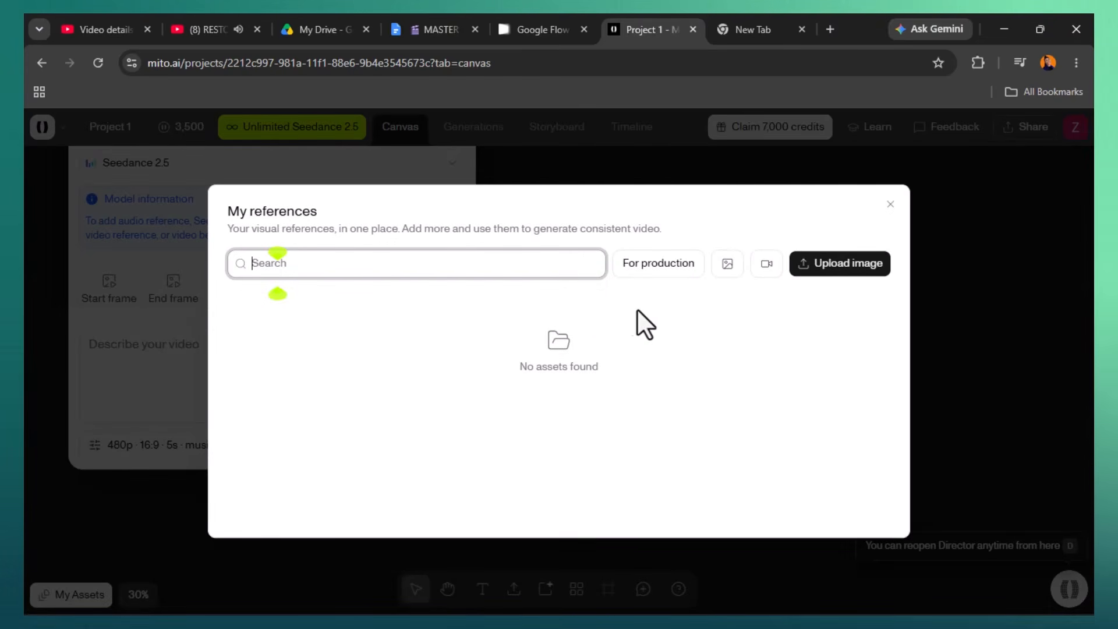
{"action": "left_click", "coordinate": [841, 265]}
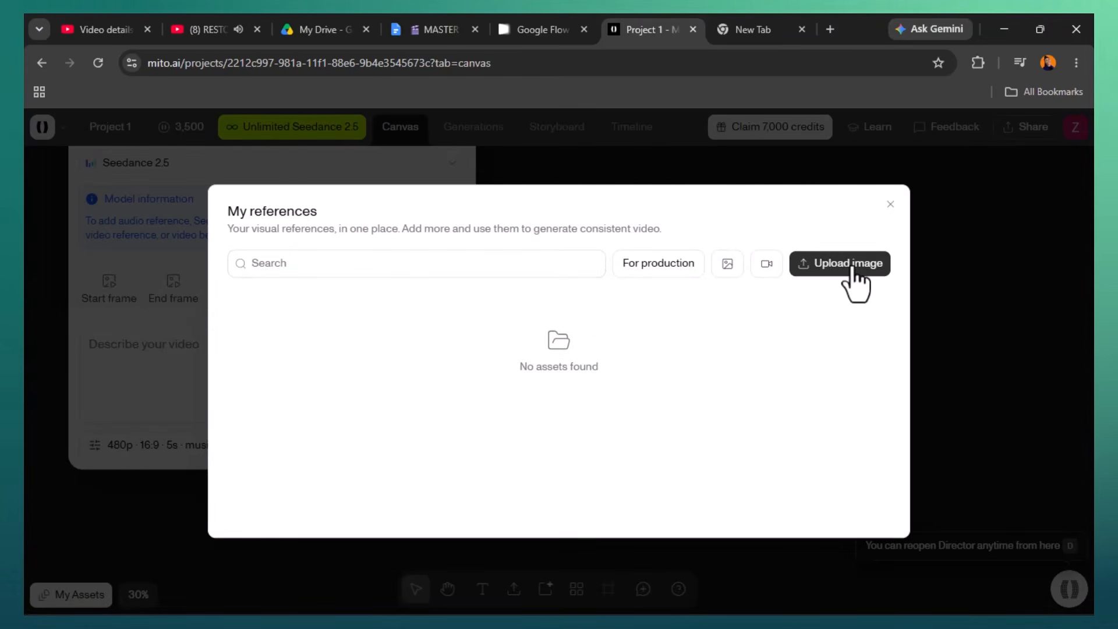
{"action": "double_click", "coordinate": [362, 310]}
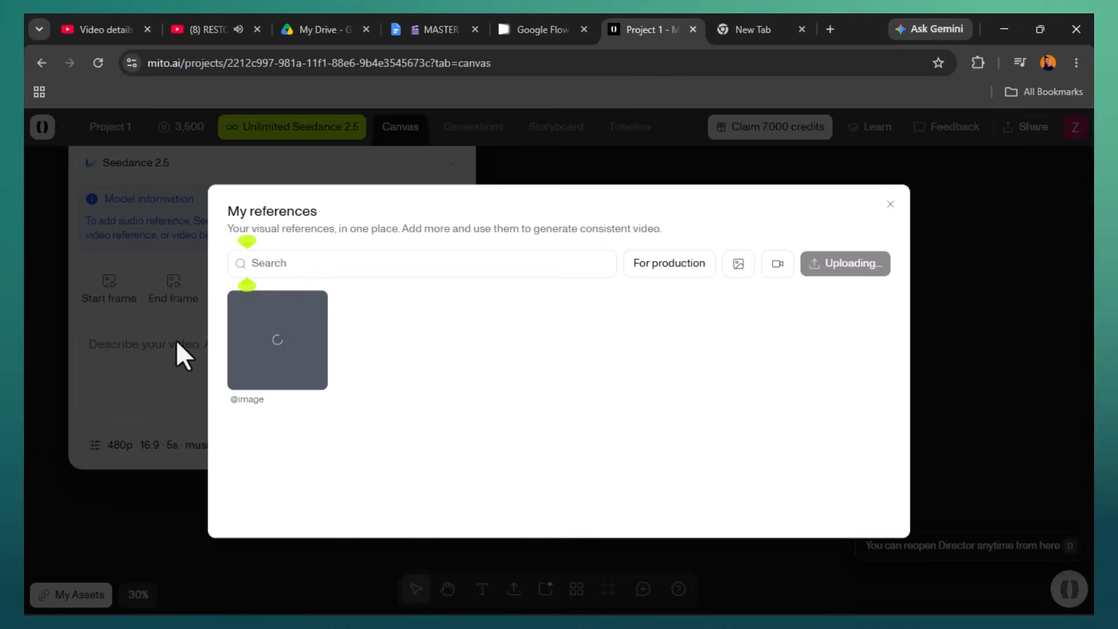
{"action": "left_click", "coordinate": [197, 353]}
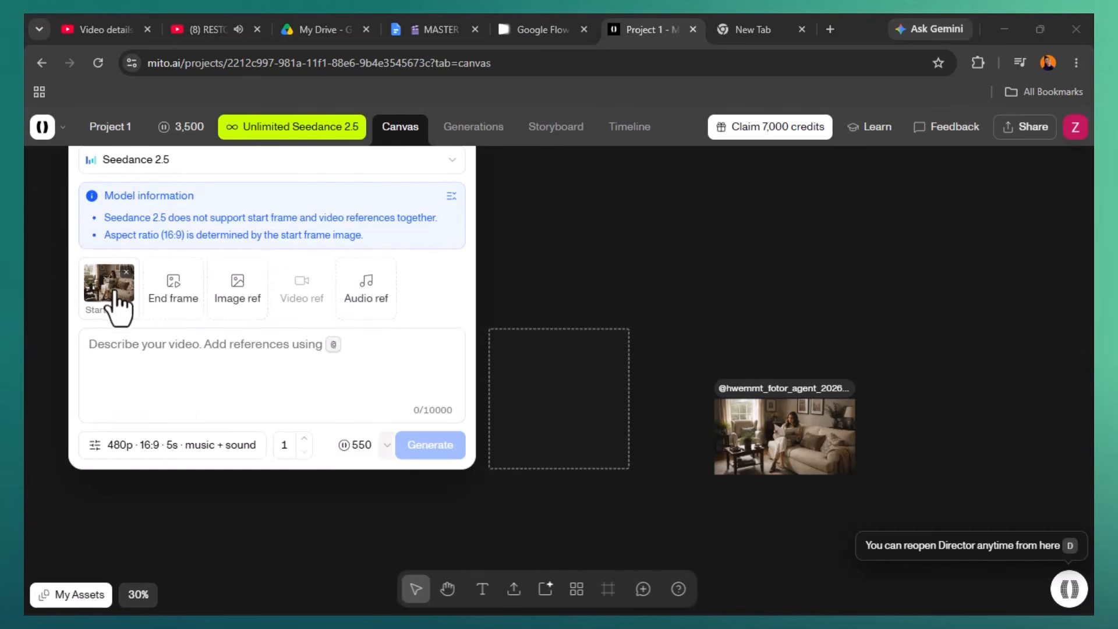
{"action": "left_click", "coordinate": [792, 336]}
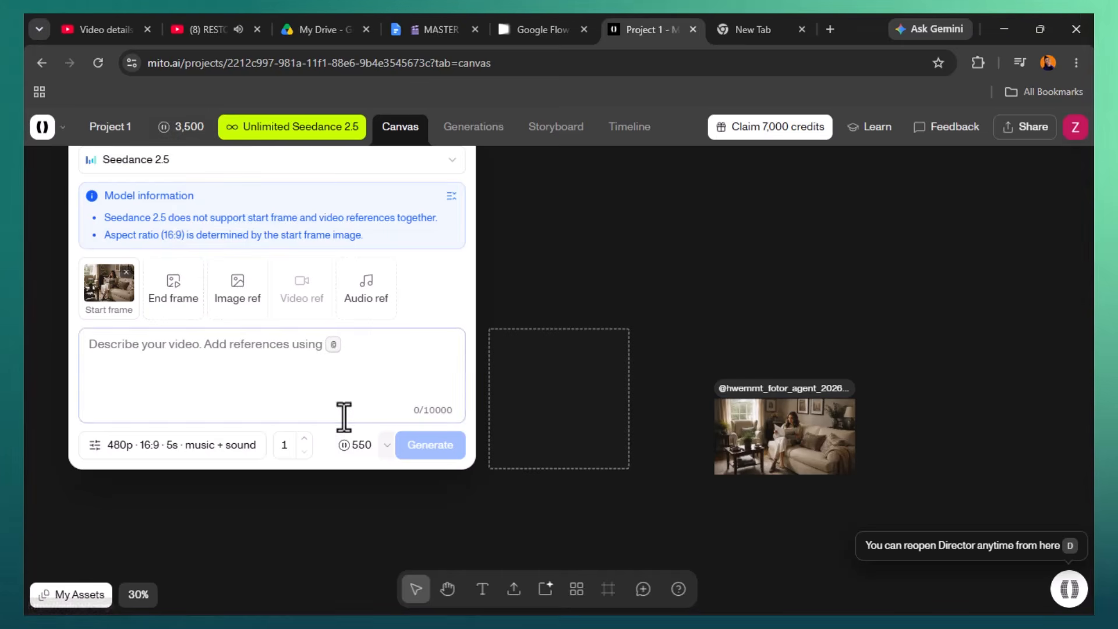
Set the generator's prompt handling to Raw prompt so the text goes to the model unchanged
{"action": "left_click", "coordinate": [385, 447]}
{"action": "left_click", "coordinate": [386, 446]}
{"action": "left_click", "coordinate": [386, 446]}
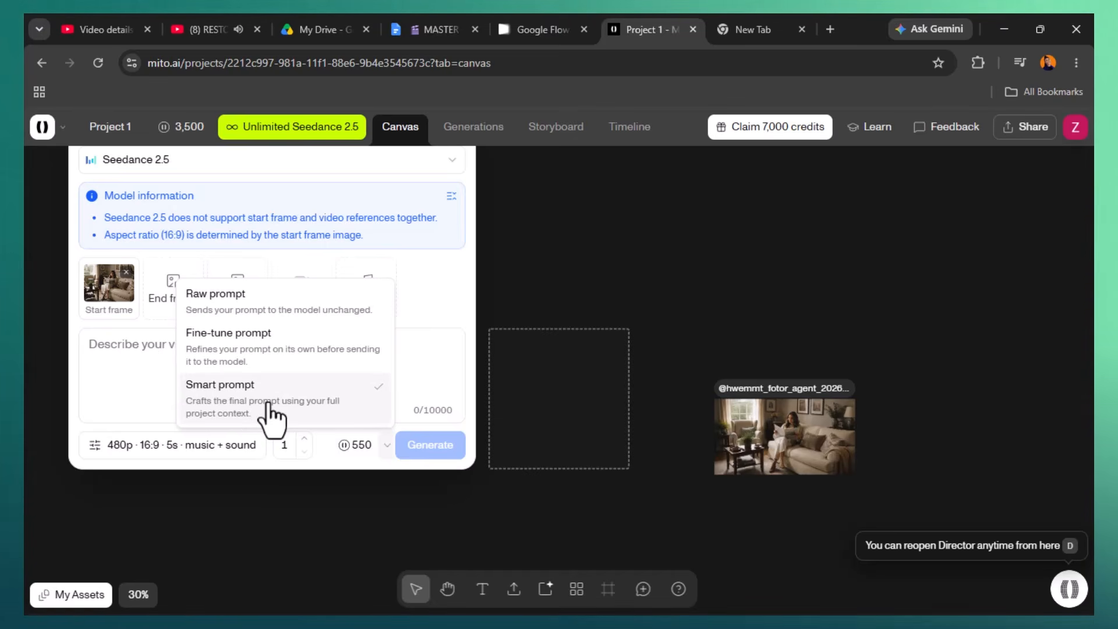
{"action": "left_click", "coordinate": [263, 317]}
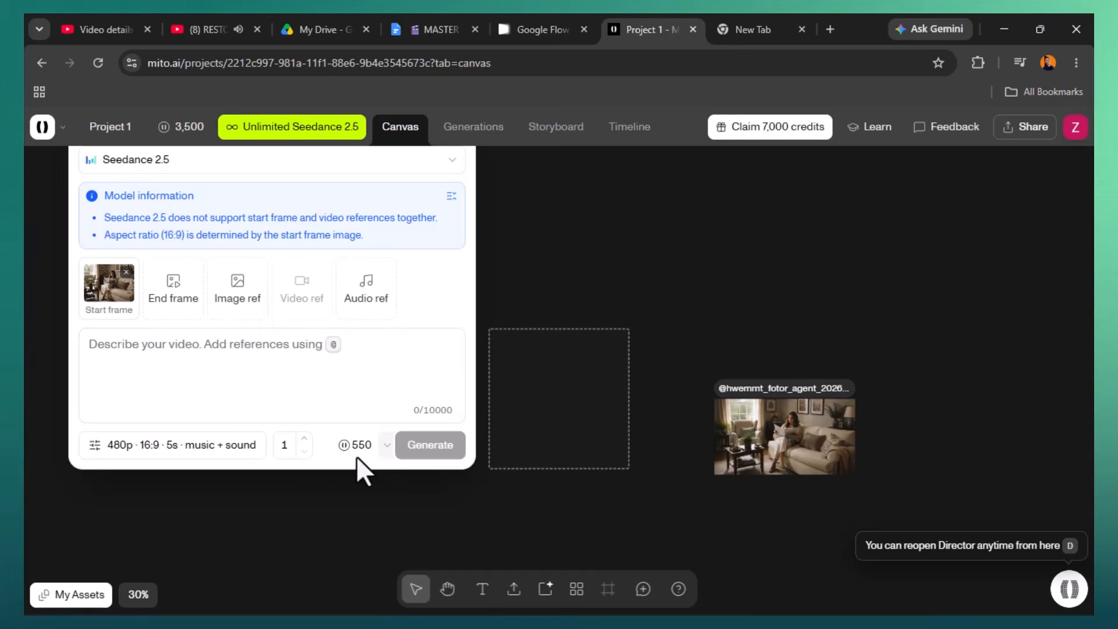
Switch the audio to "Silent, no audio at all" to check the credit cost, and restore "Music and sound"
{"action": "left_click", "coordinate": [155, 452]}
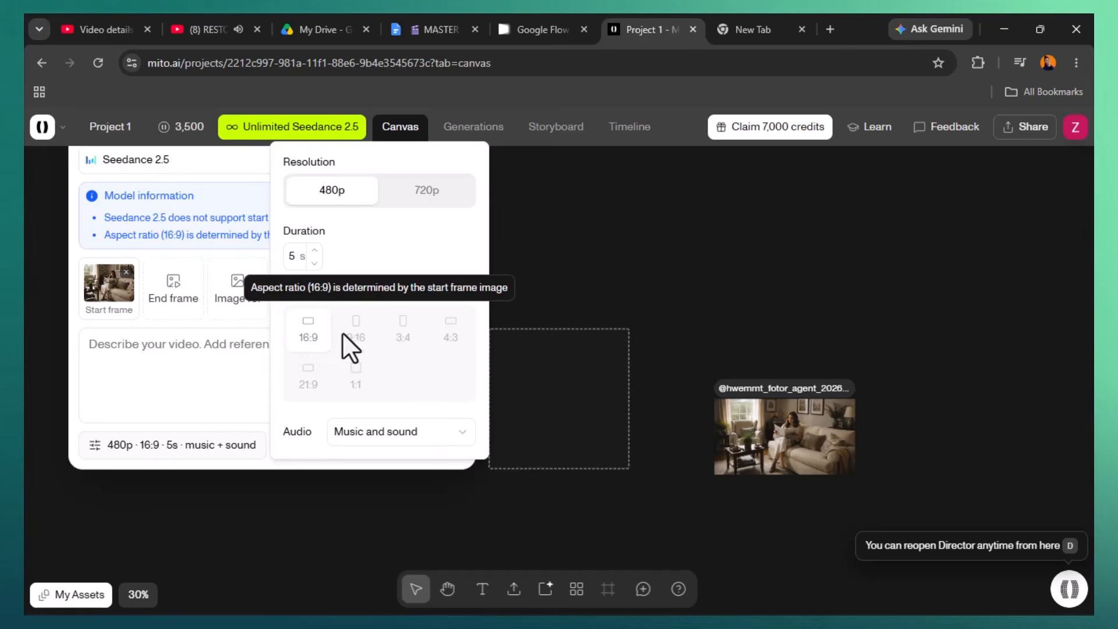
{"action": "left_click", "coordinate": [457, 443]}
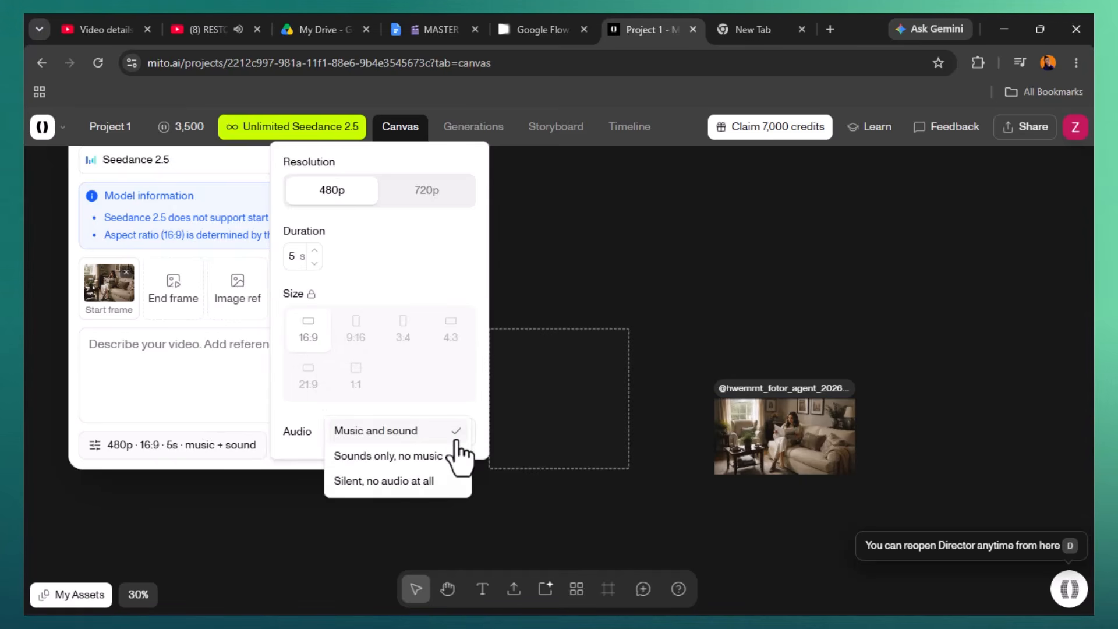
{"action": "left_click", "coordinate": [407, 483]}
{"action": "left_click", "coordinate": [212, 392]}
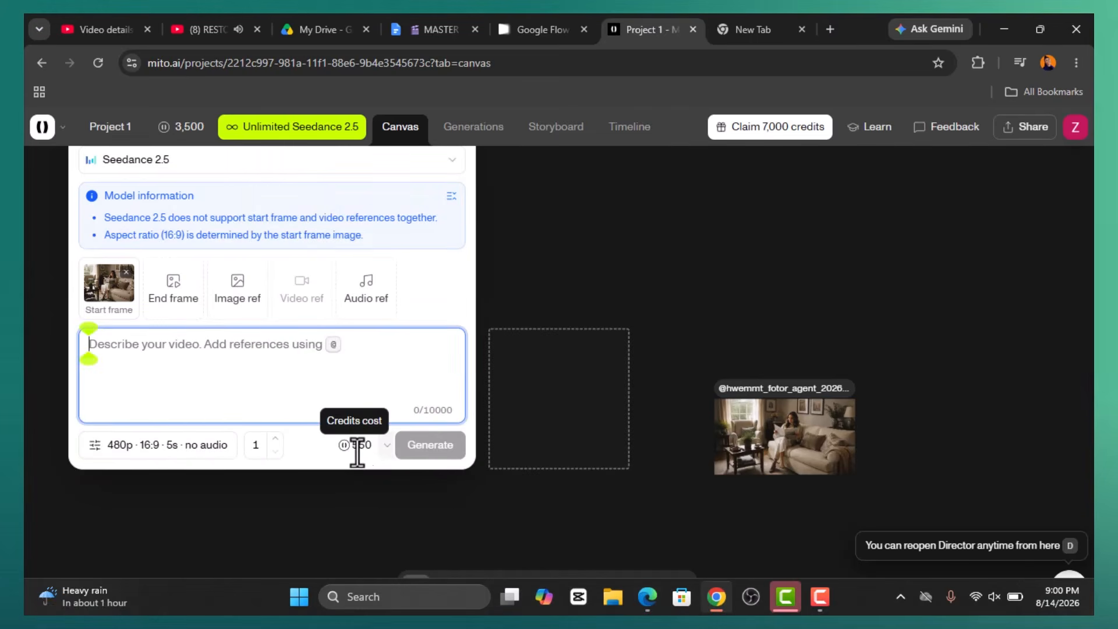
{"action": "left_click", "coordinate": [207, 448]}
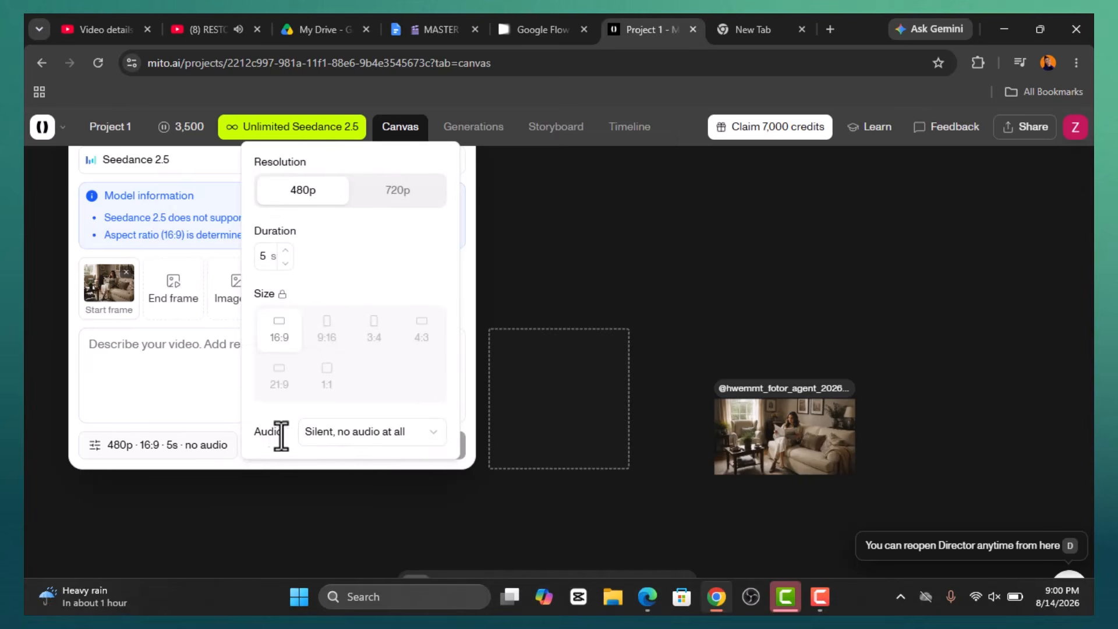
{"action": "left_click", "coordinate": [337, 438]}
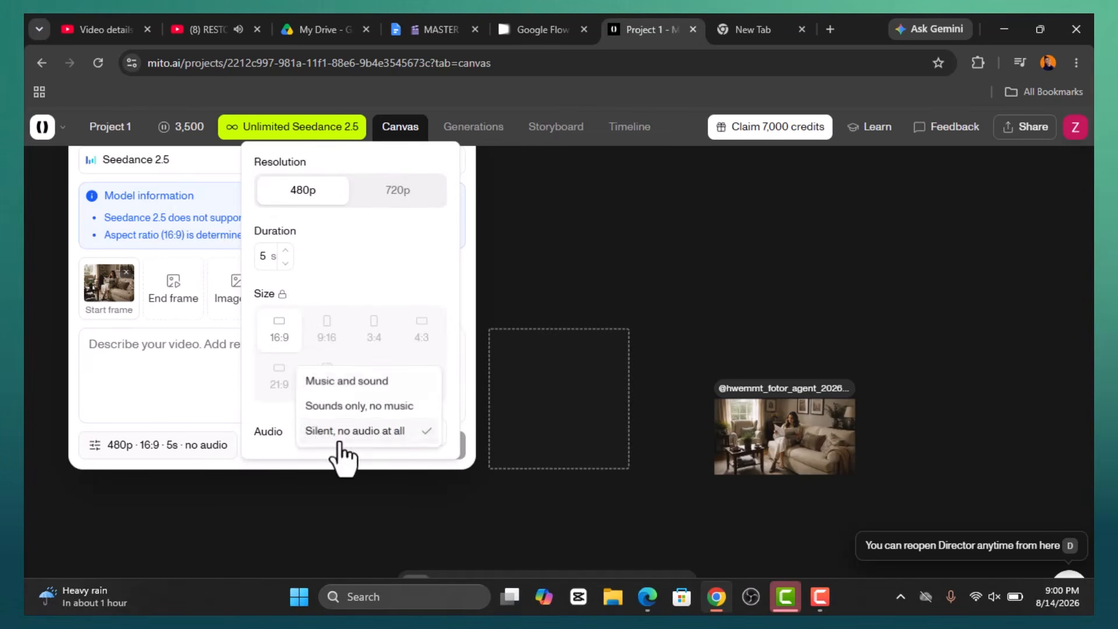
{"action": "left_click", "coordinate": [380, 383]}
Paste the video prompt asking for warm natural daylight, a calm peaceful atmosphere, authentic human movement and no camera shake into the description
{"action": "left_click", "coordinate": [217, 387]}
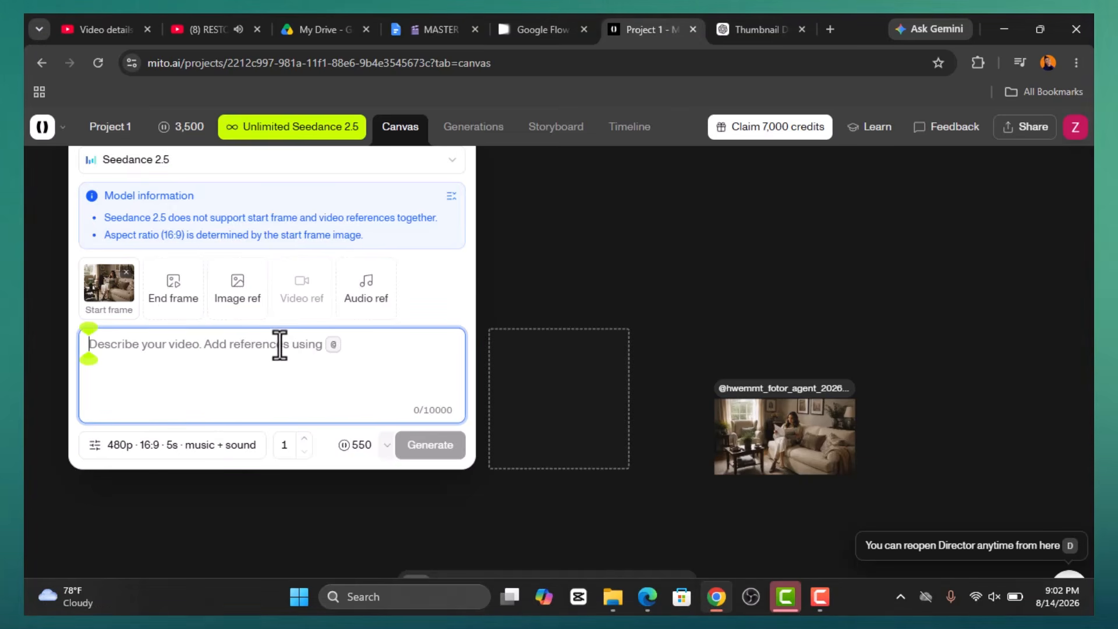
{"action": "key", "text": "ctrl+v"}
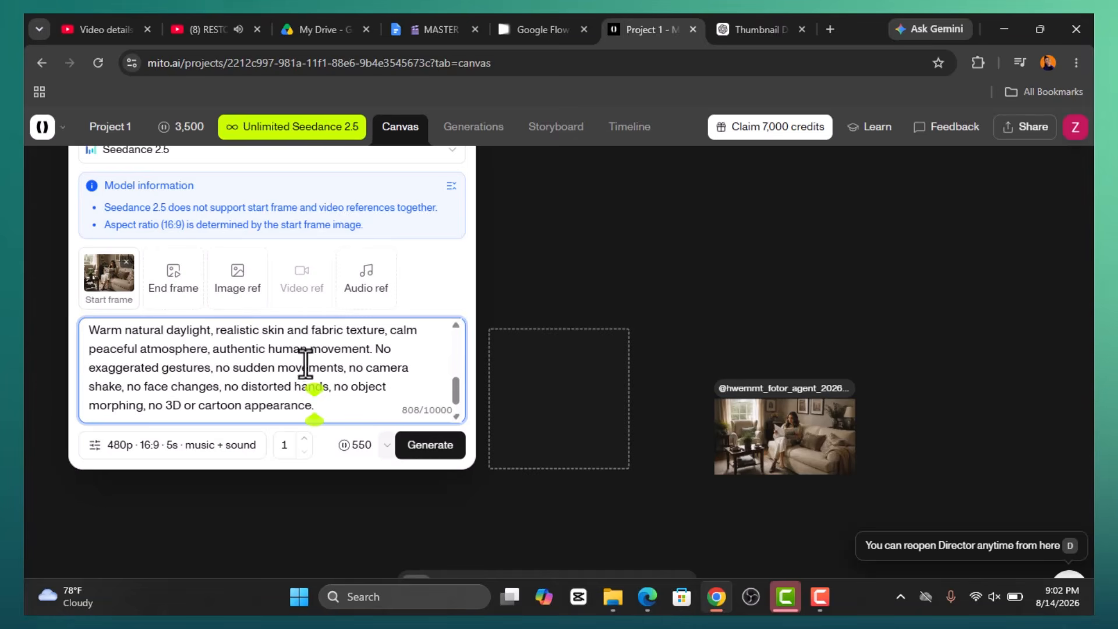
Review the pasted prompt and generate one 5-second 480p Seedance 2.5 video with music and sound
{"action": "scroll", "coordinate": [282, 360], "scroll_direction": "up", "scroll_amount": 5}
{"action": "scroll", "coordinate": [280, 353], "scroll_direction": "down", "scroll_amount": 5}
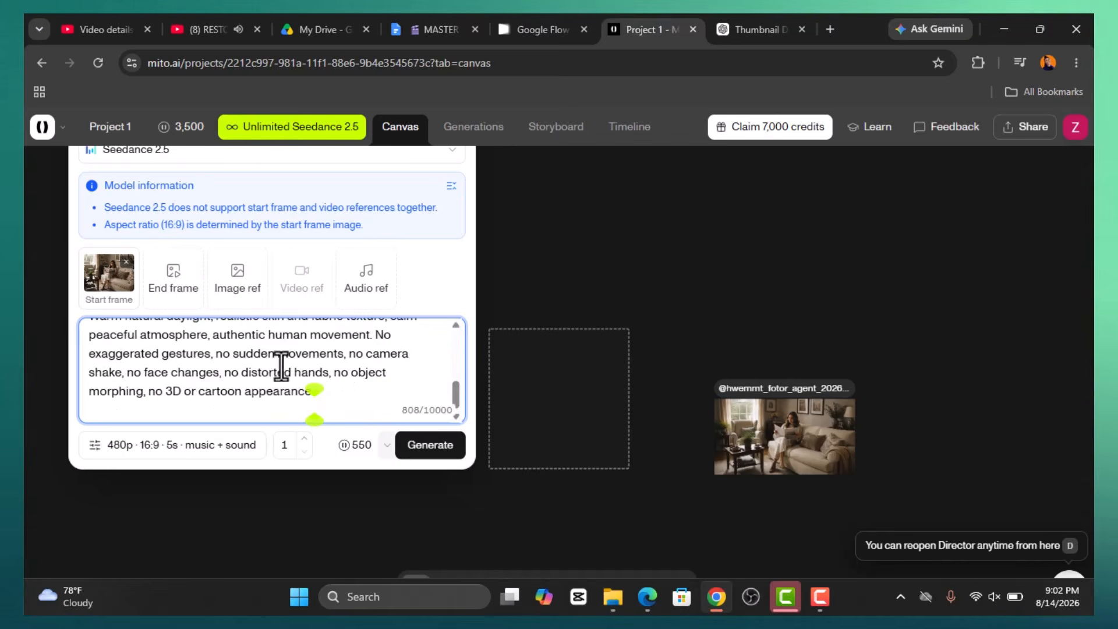
{"action": "scroll", "coordinate": [291, 365], "scroll_direction": "up", "scroll_amount": 5}
{"action": "scroll", "coordinate": [326, 349], "scroll_direction": "down", "scroll_amount": 5}
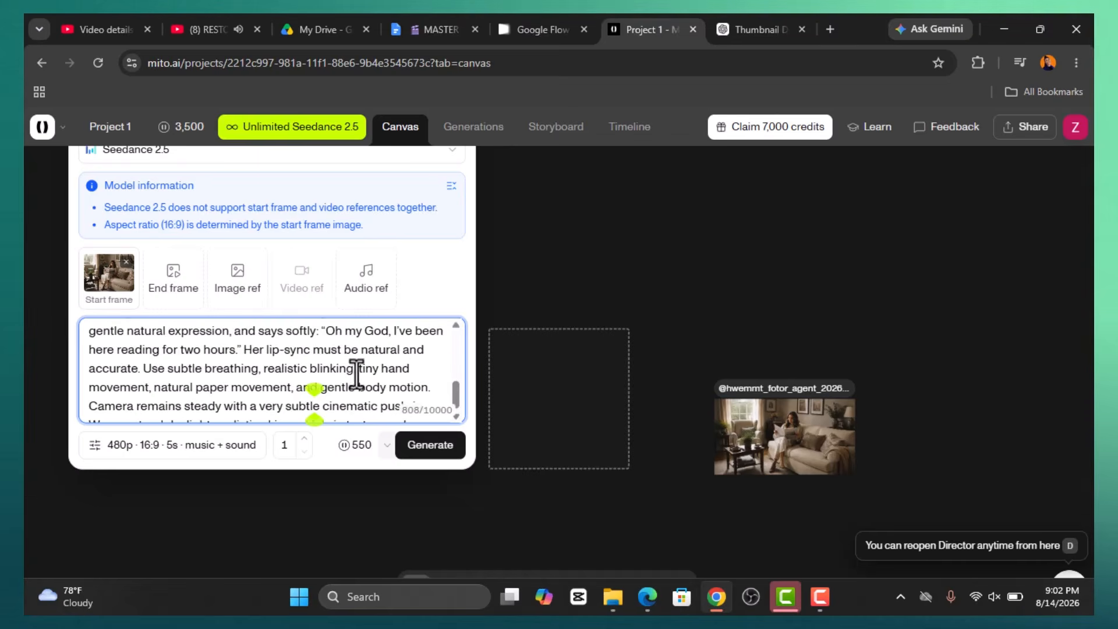
{"action": "left_click", "coordinate": [427, 451]}
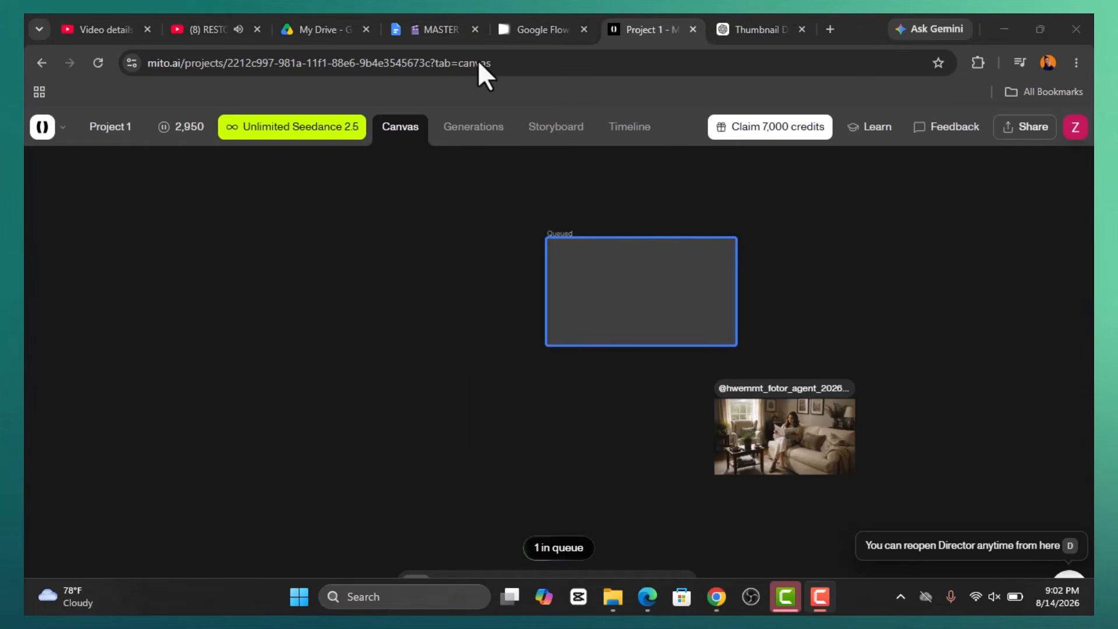
Open the 7,000-credit bonus offer and review the requirements of the Timeline Challenge
{"action": "left_click", "coordinate": [779, 131]}
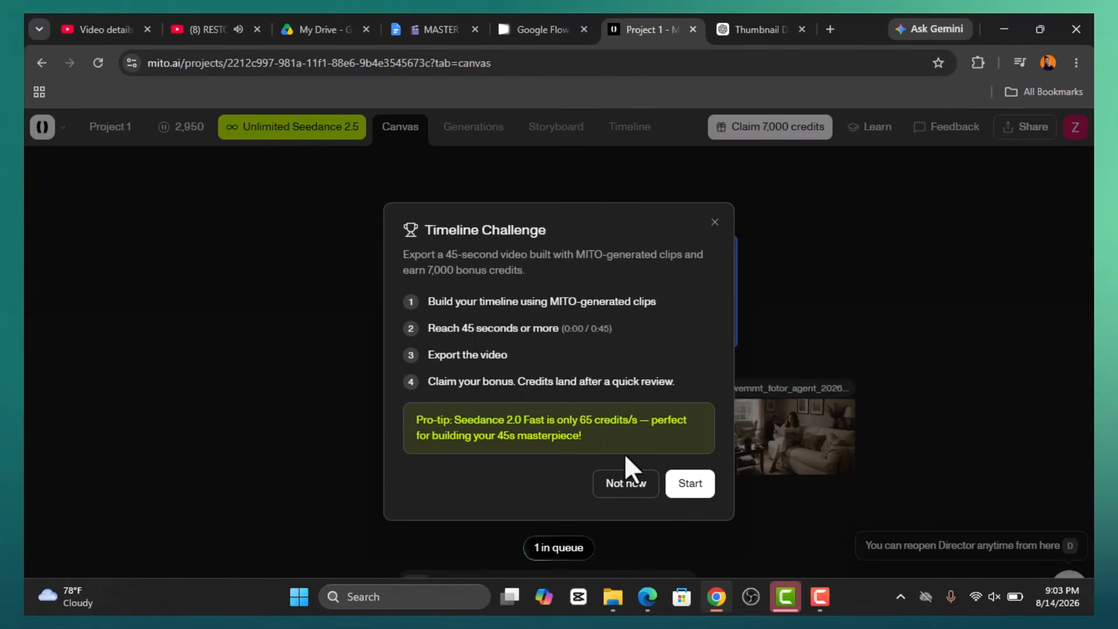
{"action": "left_click", "coordinate": [690, 484]}
{"action": "left_click_drag", "start_coordinate": [429, 272], "coordinate": [524, 270]}
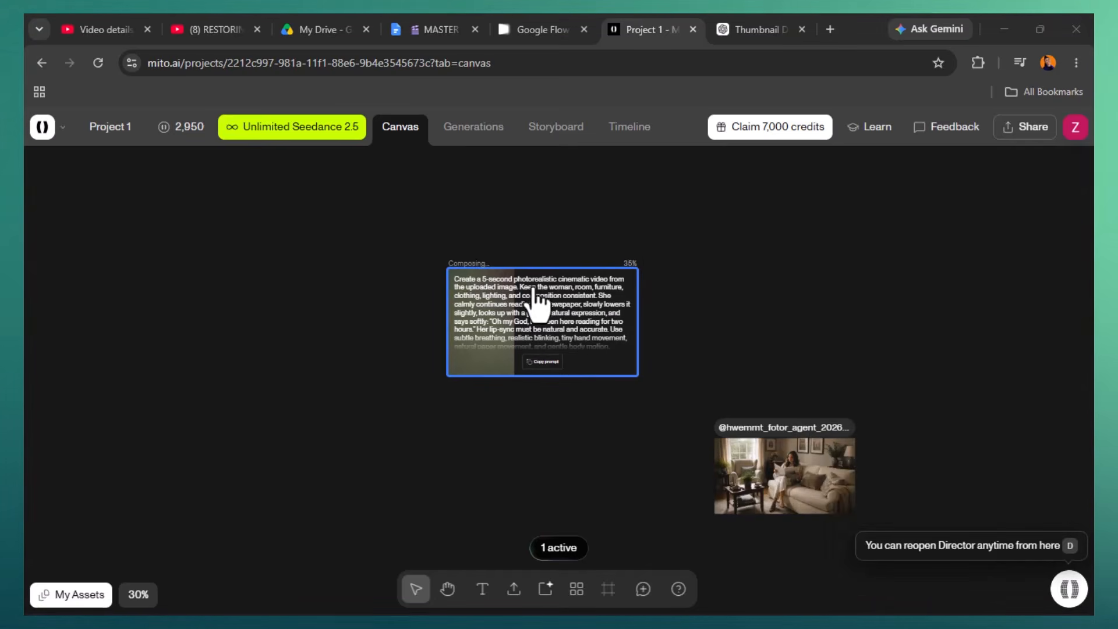
Select the generated newspaper-reading video on the canvas and look through its additional actions
{"action": "left_click", "coordinate": [538, 362]}
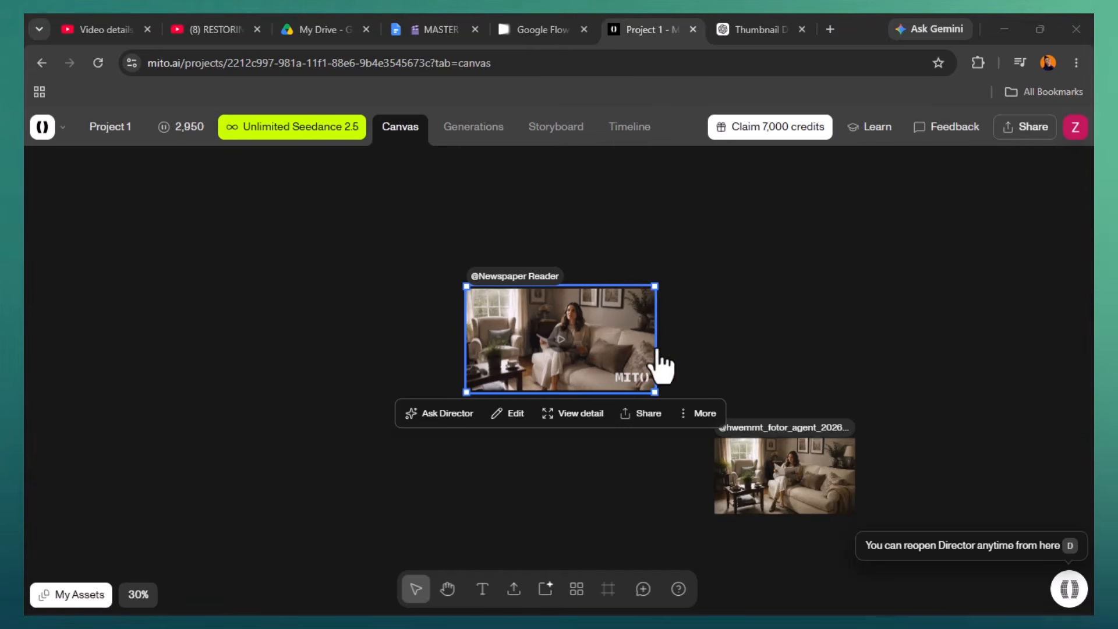
{"action": "left_click", "coordinate": [684, 414]}
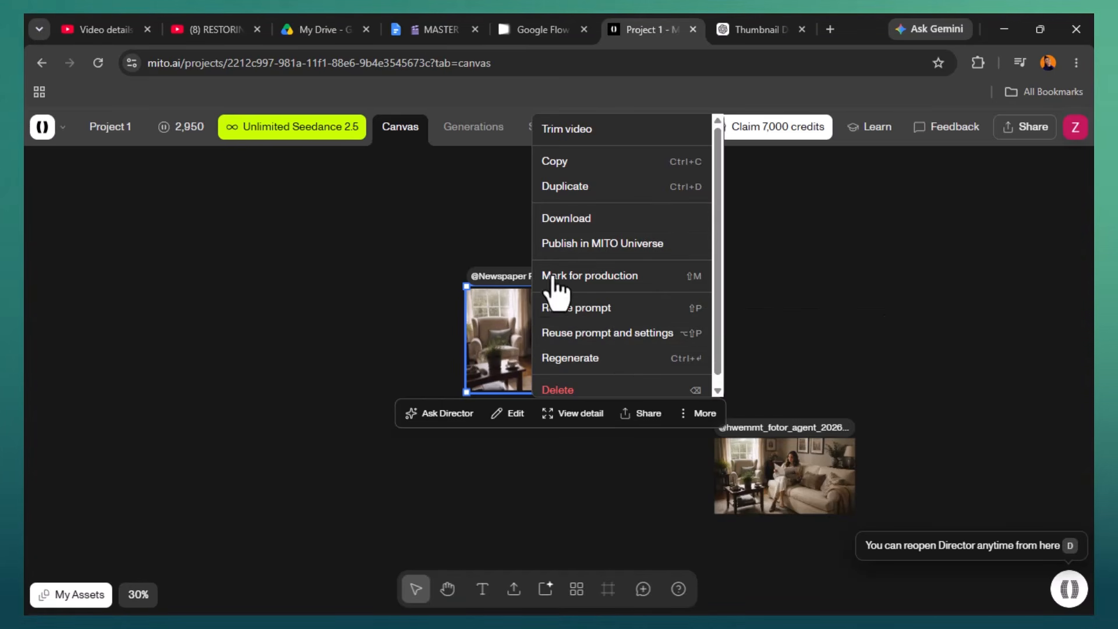
{"action": "left_click", "coordinate": [493, 295]}
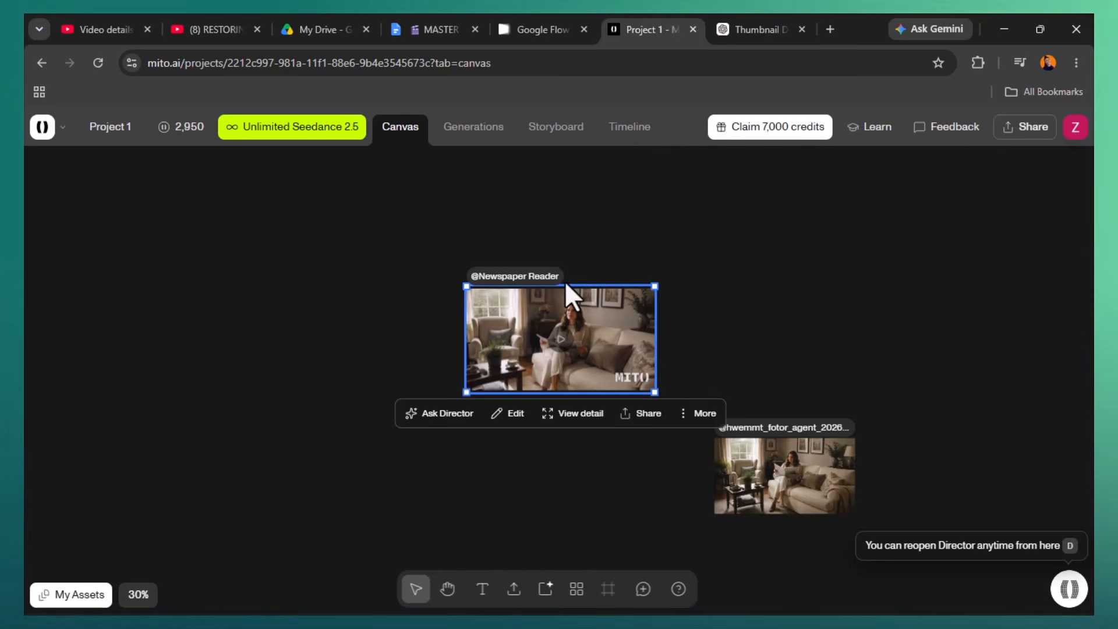
Open the generated newspaper-reading video in the AI Pro Editor and review the models available for editing it
{"action": "double_click", "coordinate": [592, 319]}
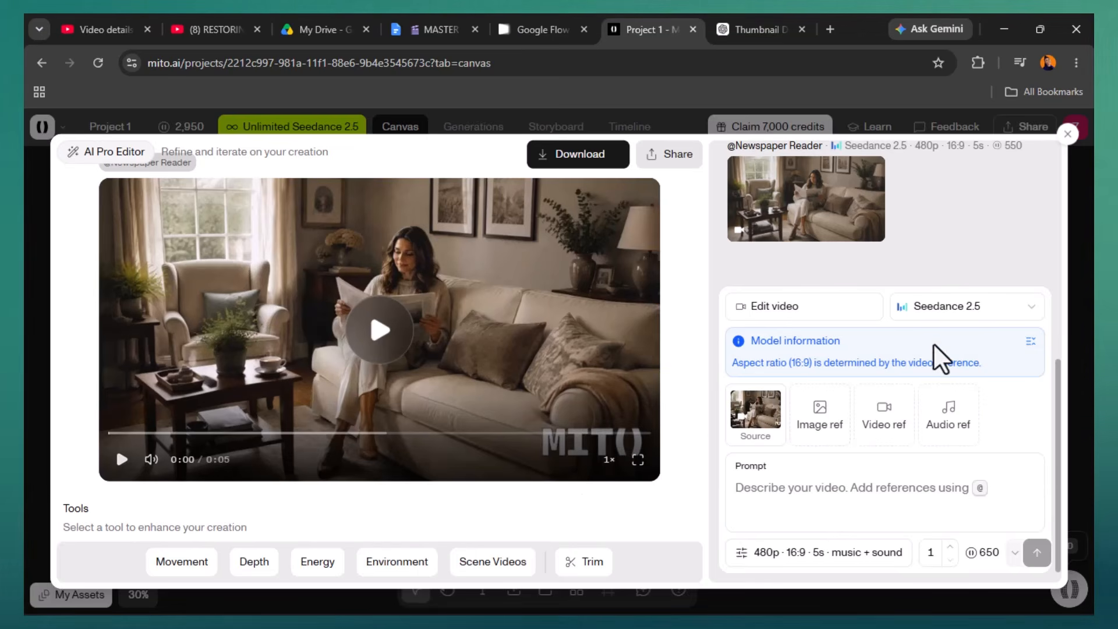
{"action": "left_click", "coordinate": [1016, 319]}
{"action": "left_click", "coordinate": [1017, 320]}
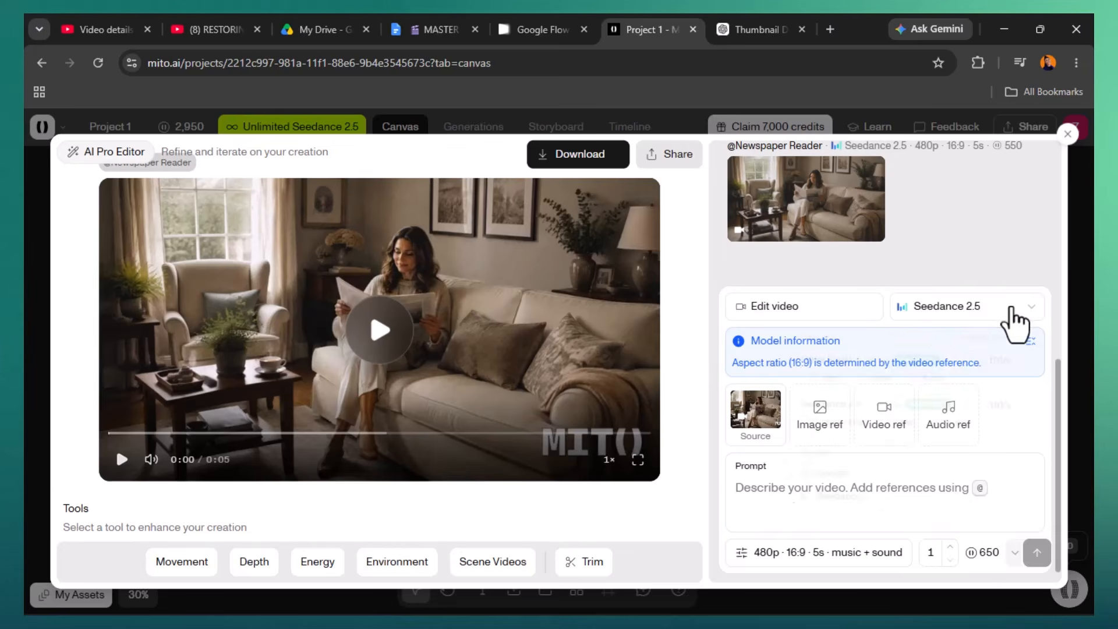
{"action": "left_click", "coordinate": [1013, 319]}
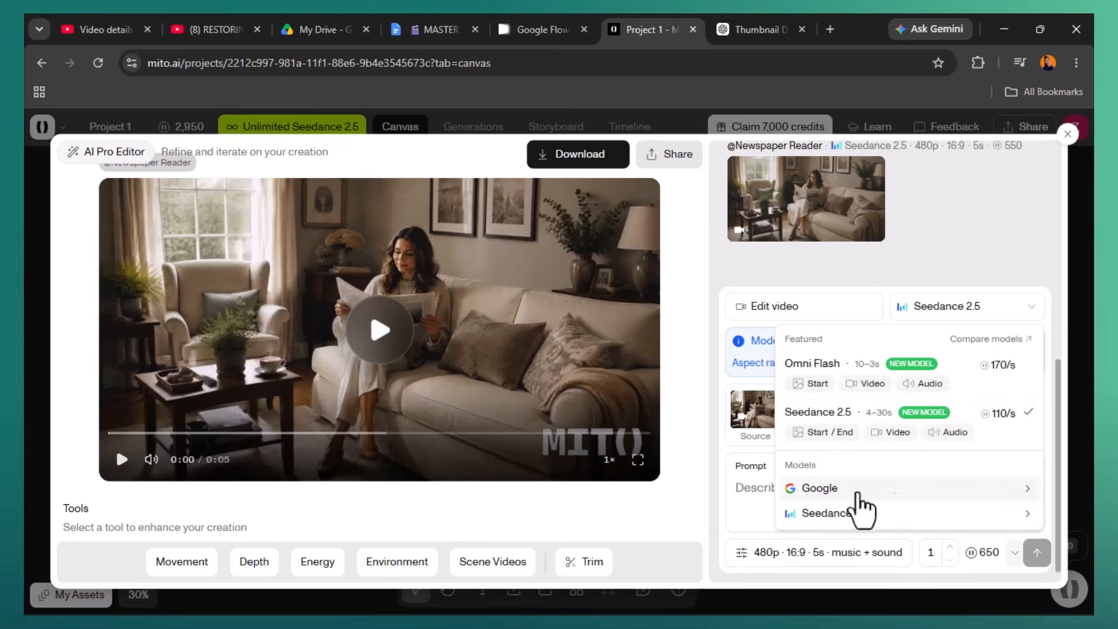
{"action": "mouse_move", "coordinate": [862, 513]}
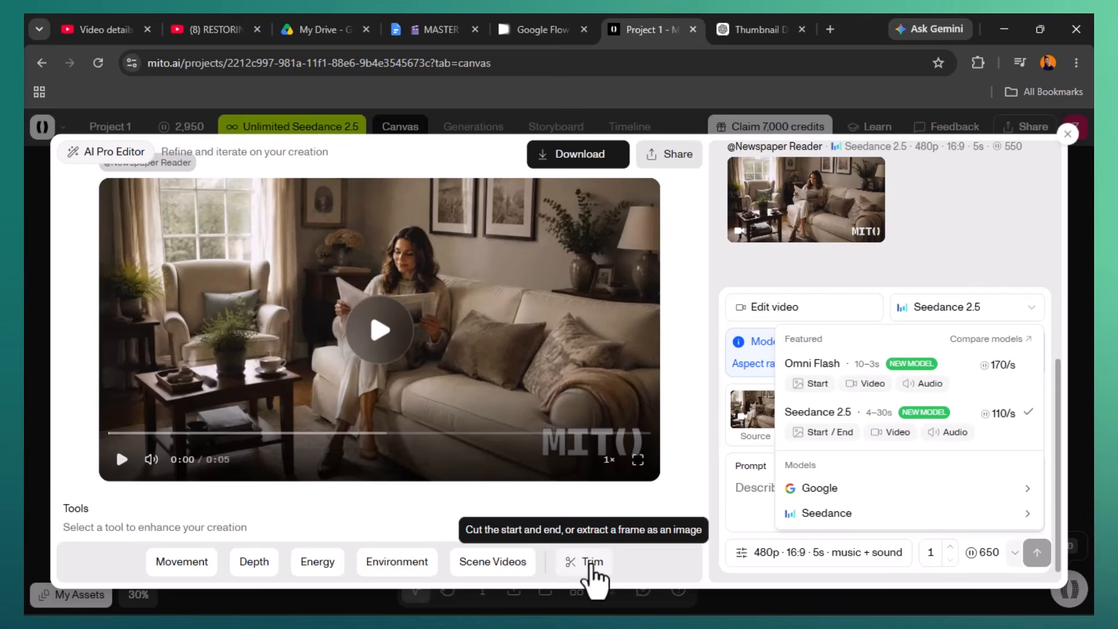
Trim the video's end to about 0:04.6, and extract the opening frame of the trimmed clip as an image
{"action": "left_click", "coordinate": [592, 569]}
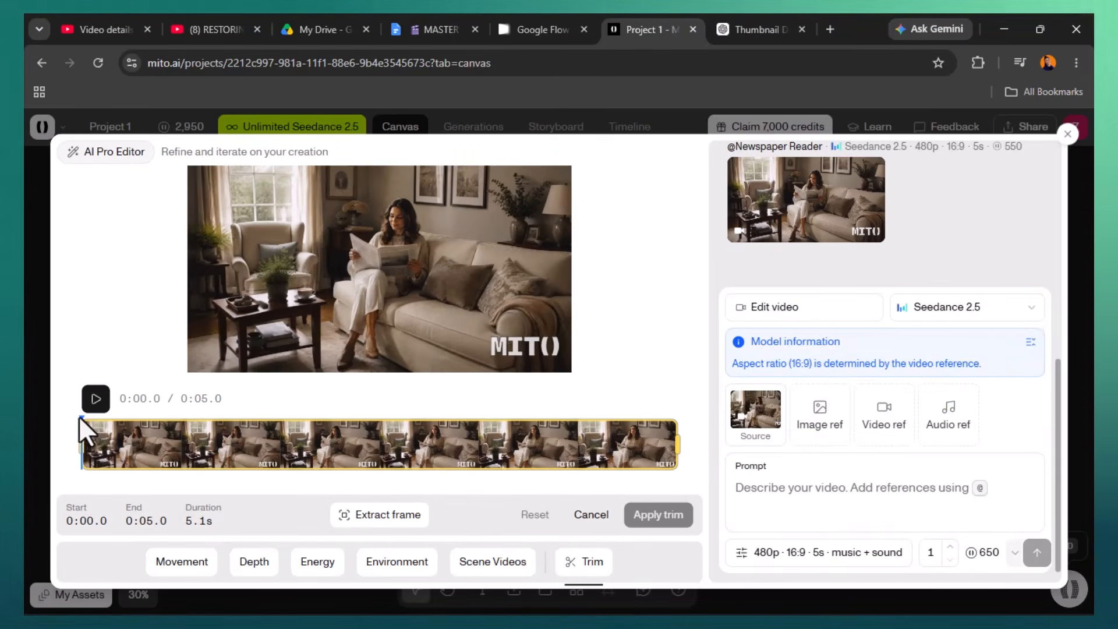
{"action": "mouse_move", "coordinate": [82, 434]}
{"action": "left_mouse_down"}
{"action": "mouse_move", "coordinate": [196, 435]}
{"action": "mouse_move", "coordinate": [83, 438]}
{"action": "left_mouse_up"}
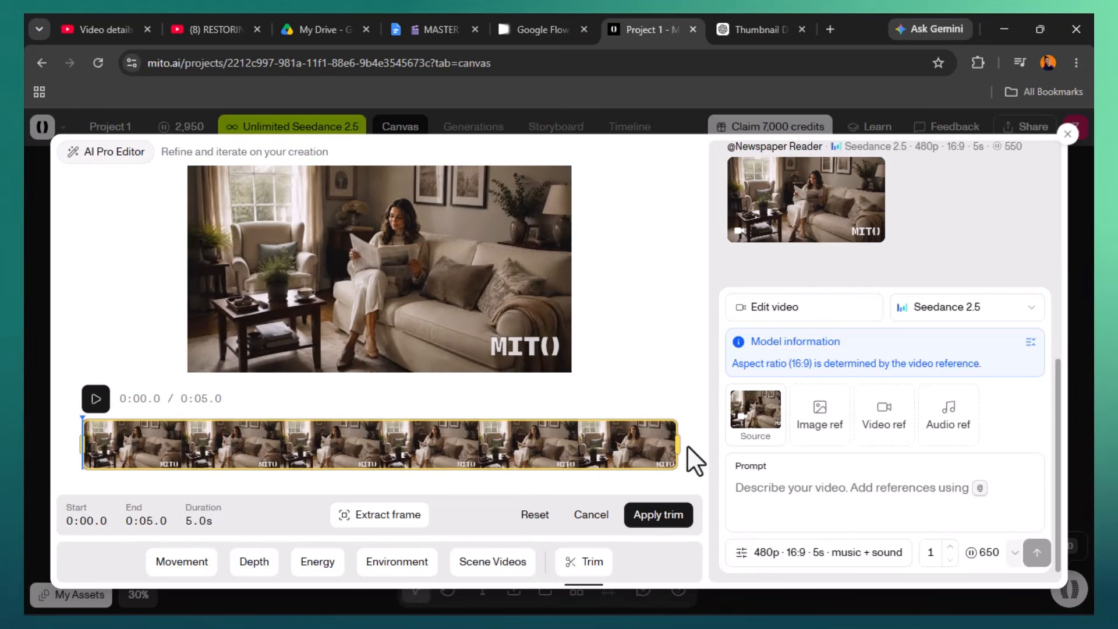
{"action": "left_click_drag", "start_coordinate": [677, 445], "coordinate": [626, 460]}
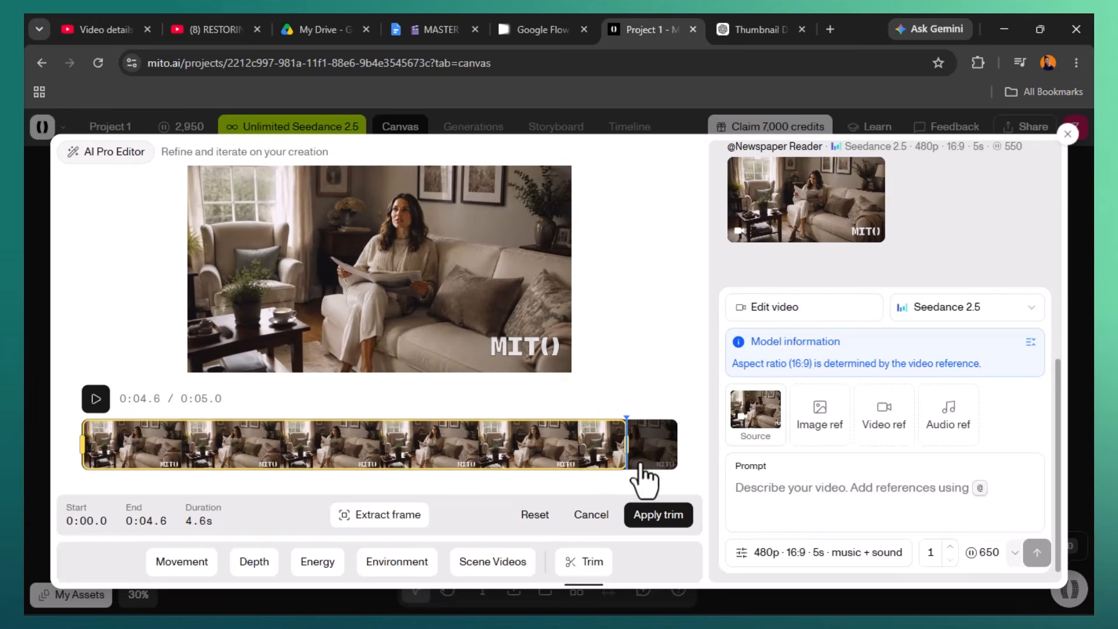
{"action": "left_click", "coordinate": [660, 516]}
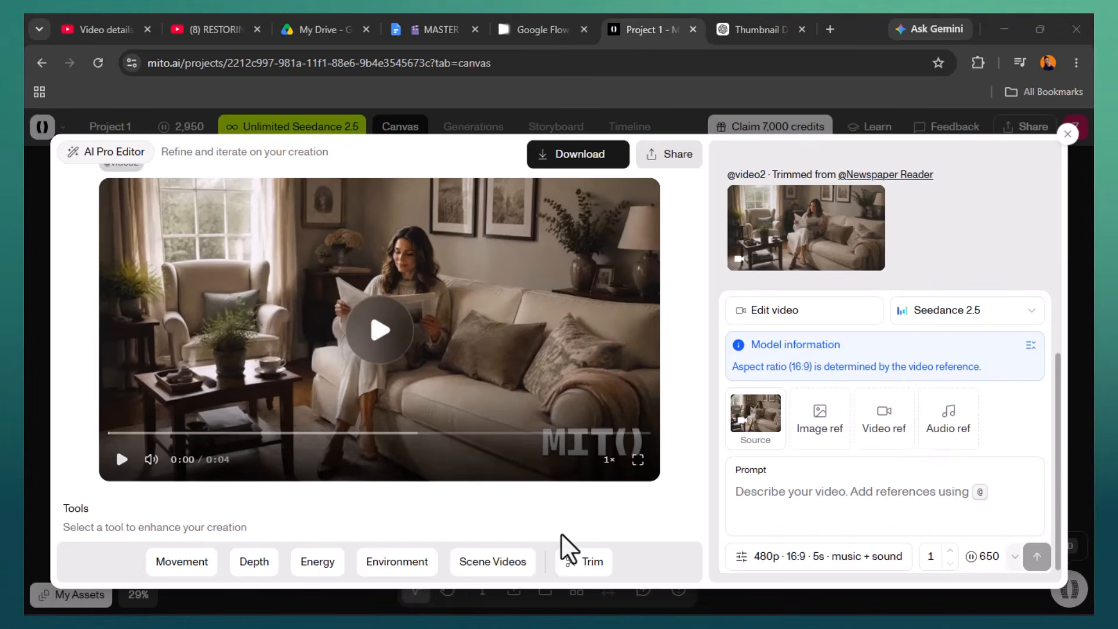
{"action": "left_click", "coordinate": [576, 560]}
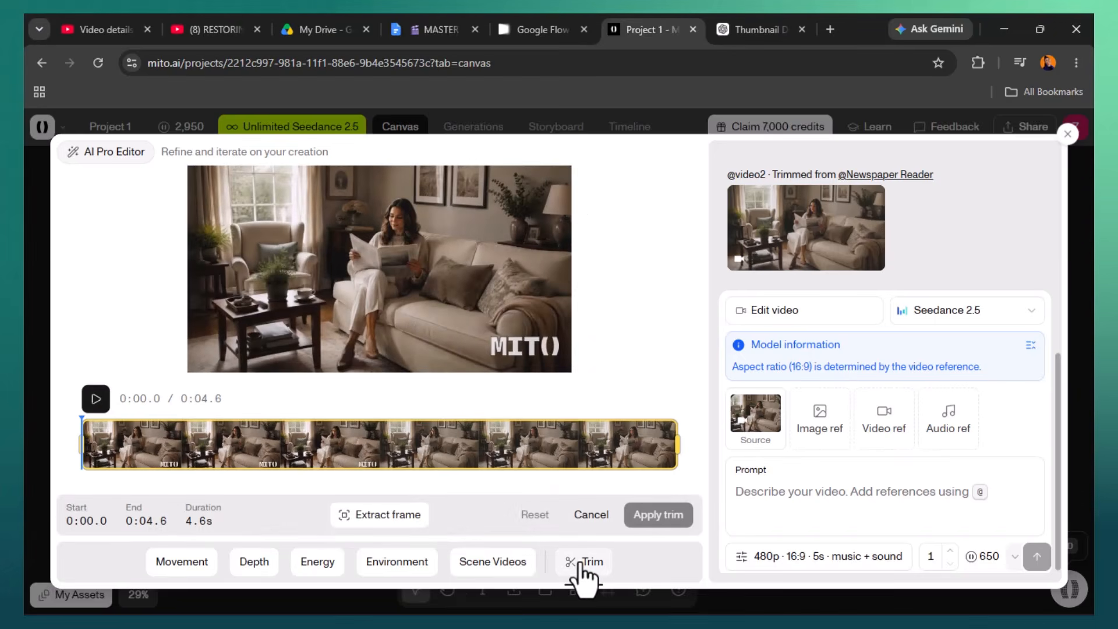
{"action": "left_click", "coordinate": [377, 515]}
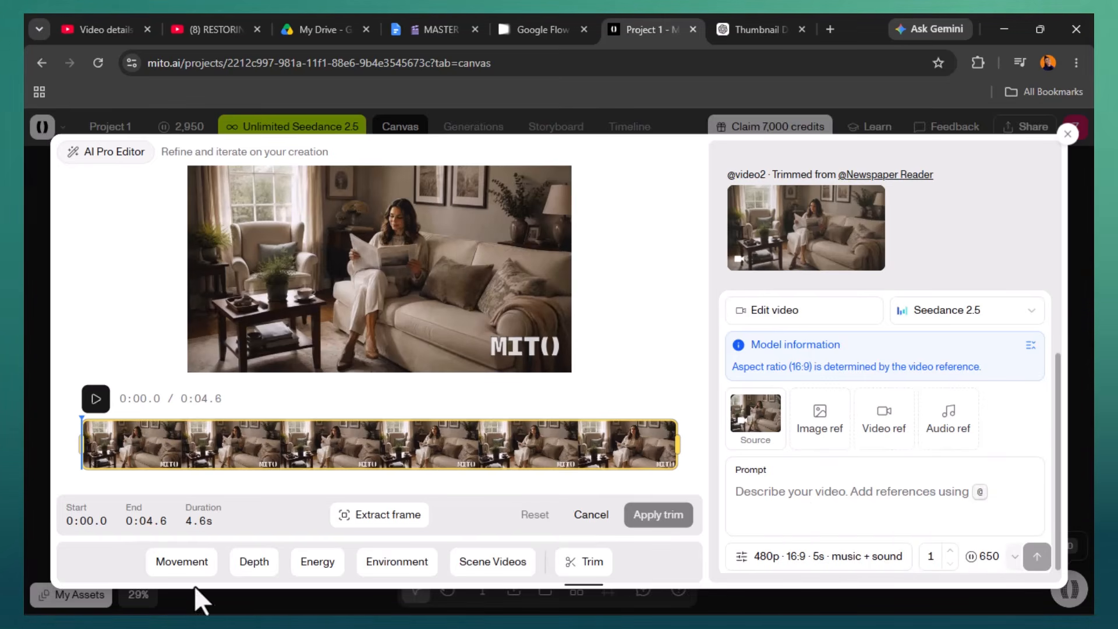
Add the Tilt Up camera movement to the trimmed video's edit prompt
{"action": "left_click", "coordinate": [182, 562]}
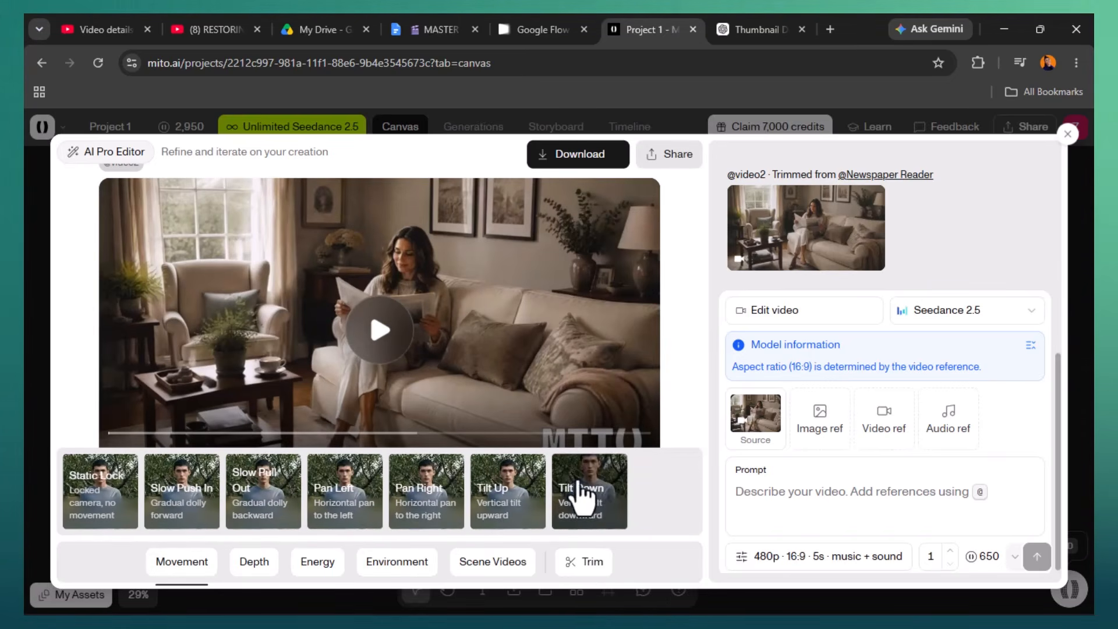
{"action": "left_click", "coordinate": [509, 495]}
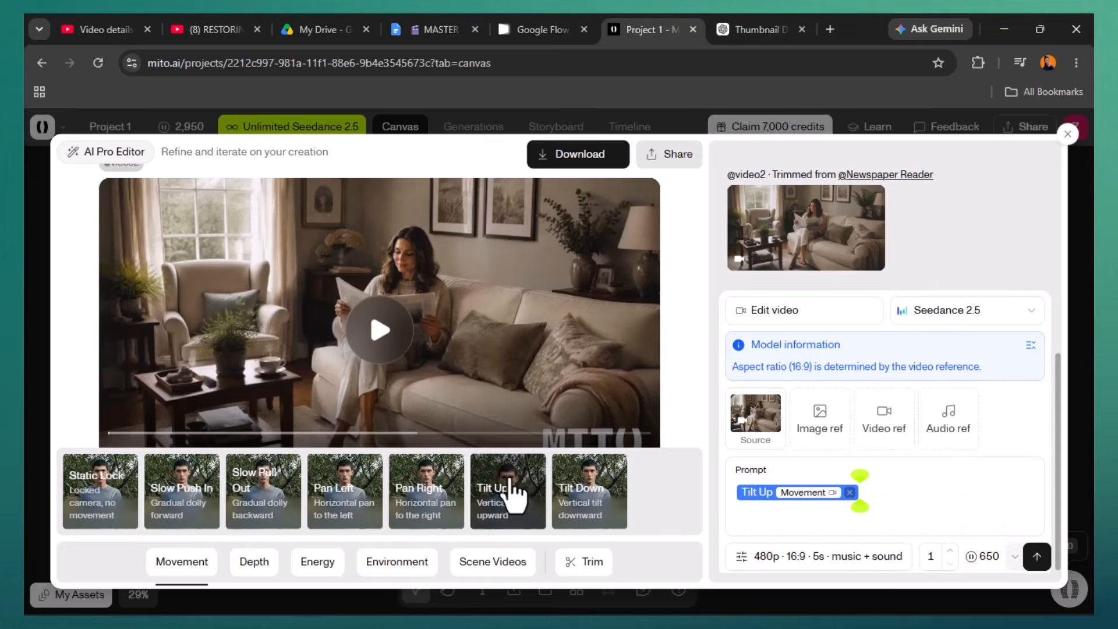
{"action": "double_click", "coordinate": [882, 494]}
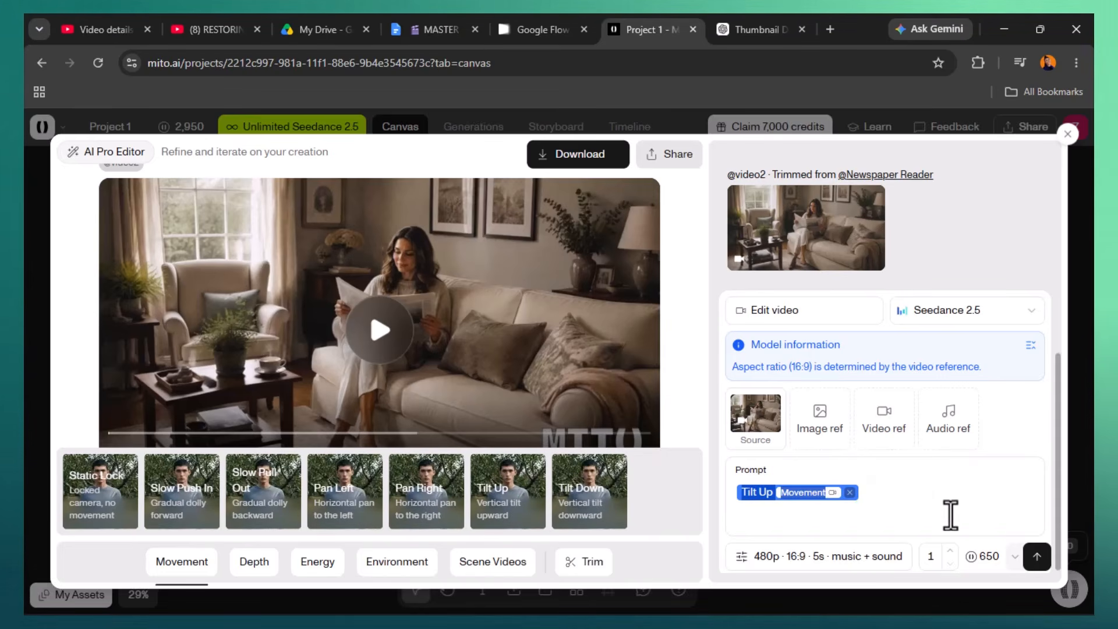
Review the edit's resolution, duration, size and audio settings, and close the editor without generating
{"action": "left_click", "coordinate": [1014, 553]}
{"action": "left_click", "coordinate": [1015, 553]}
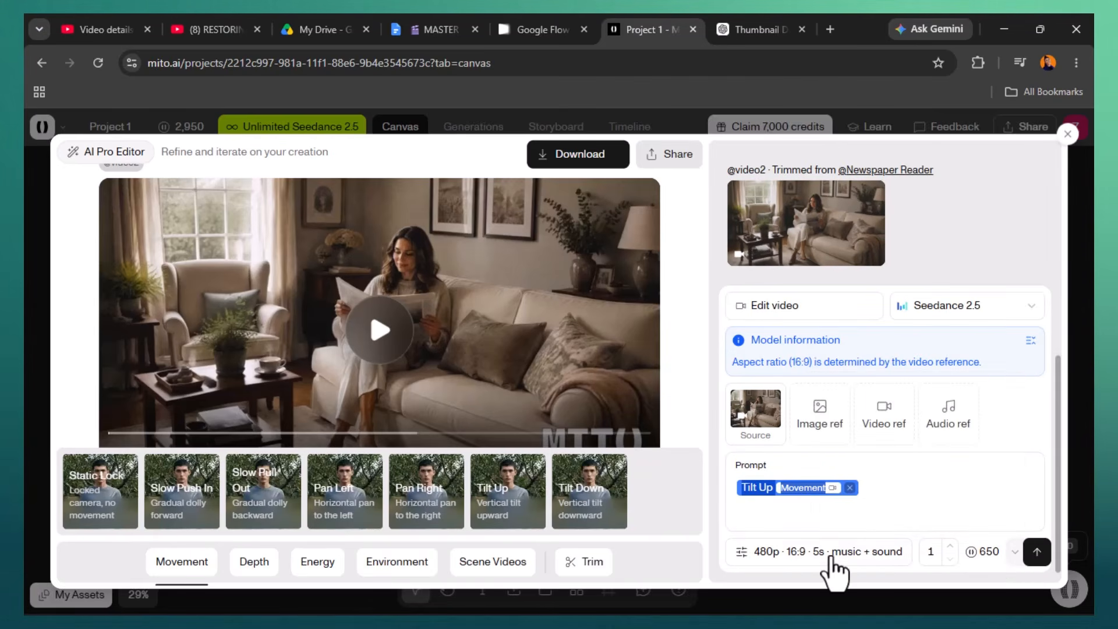
{"action": "left_click", "coordinate": [743, 553]}
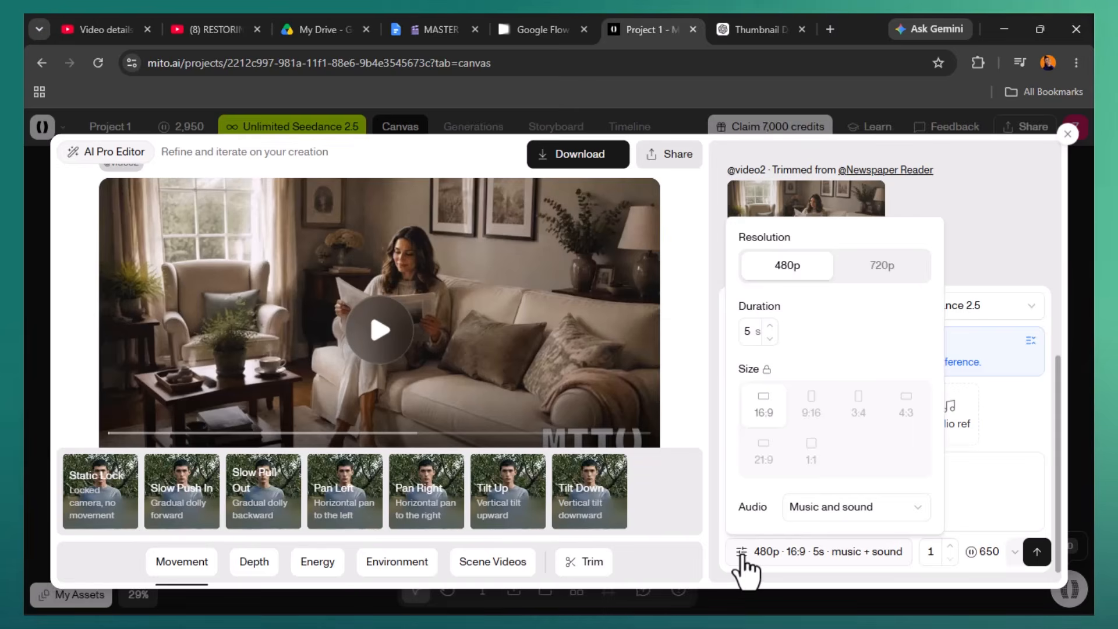
{"action": "left_click", "coordinate": [745, 554]}
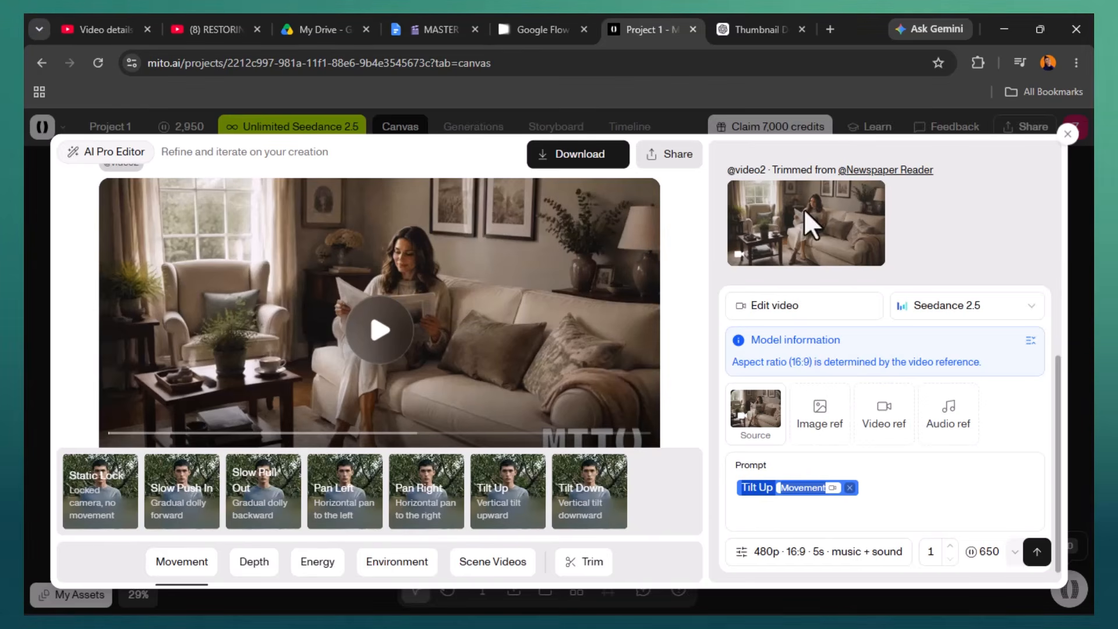
{"action": "left_click", "coordinate": [1068, 134]}
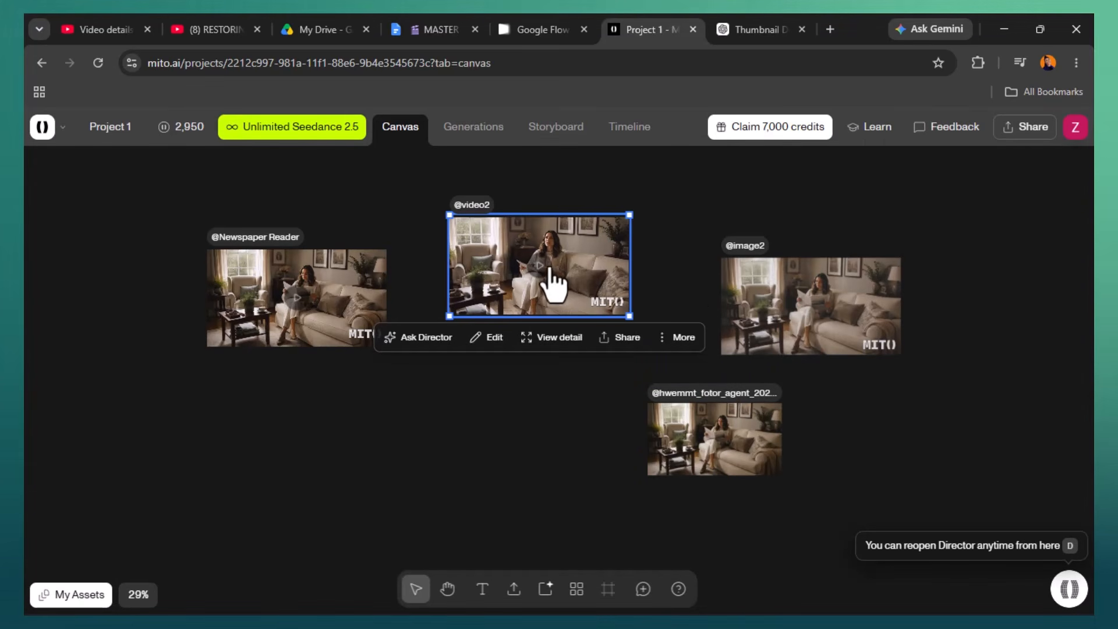
Reposition the trimmed video slightly on the canvas and browse the details of the project's generated assets
{"action": "left_click_drag", "start_coordinate": [541, 266], "coordinate": [551, 287]}
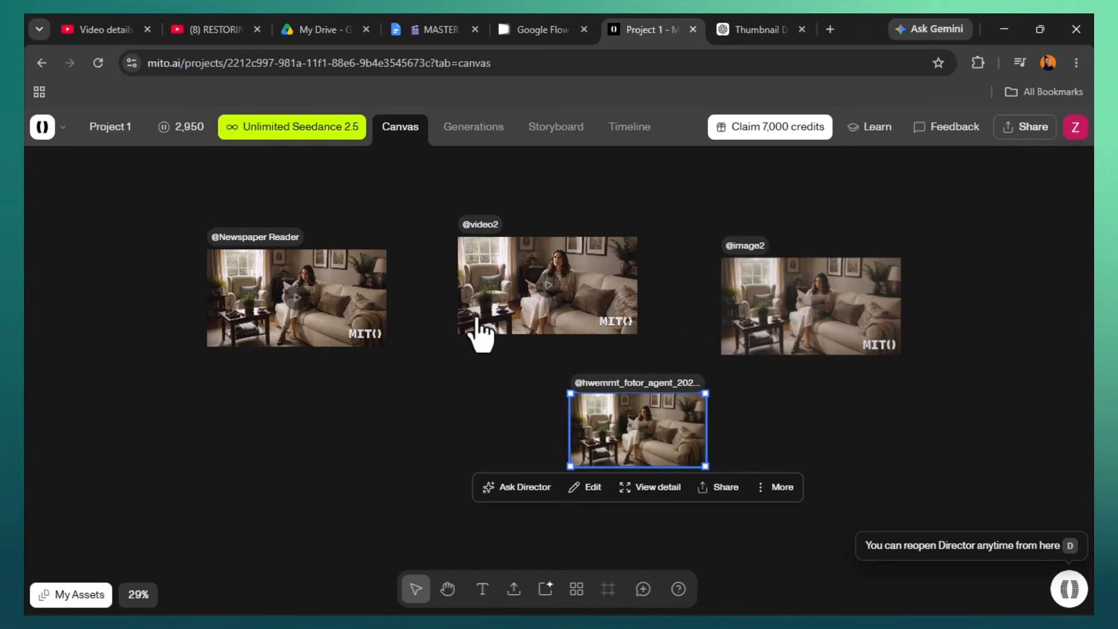
{"action": "left_click", "coordinate": [496, 148]}
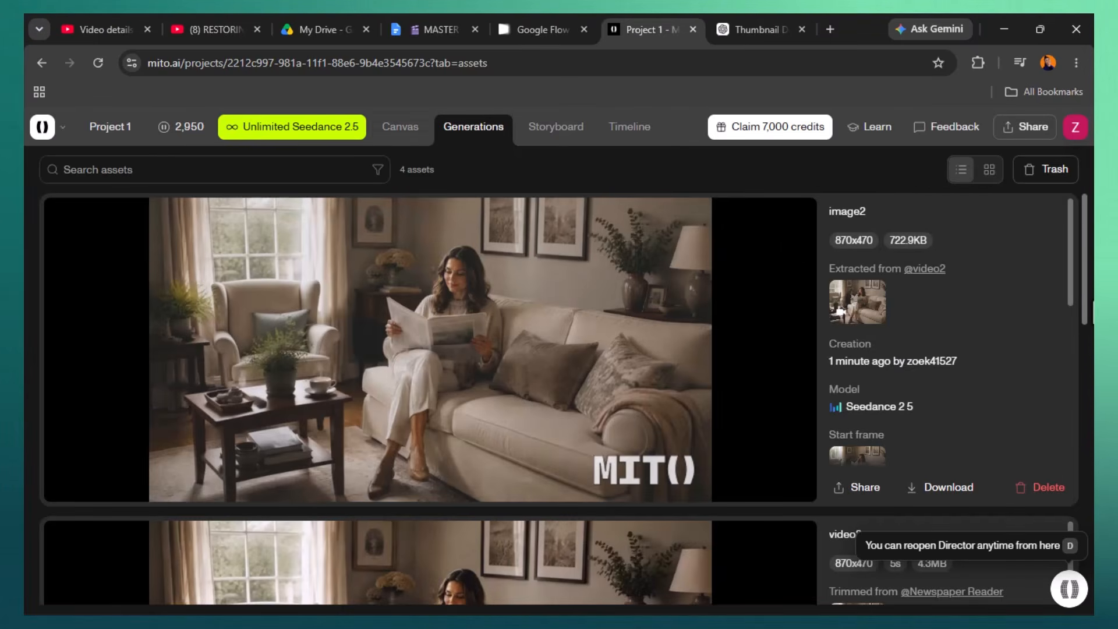
{"action": "left_click_drag", "start_coordinate": [1069, 263], "coordinate": [1081, 347]}
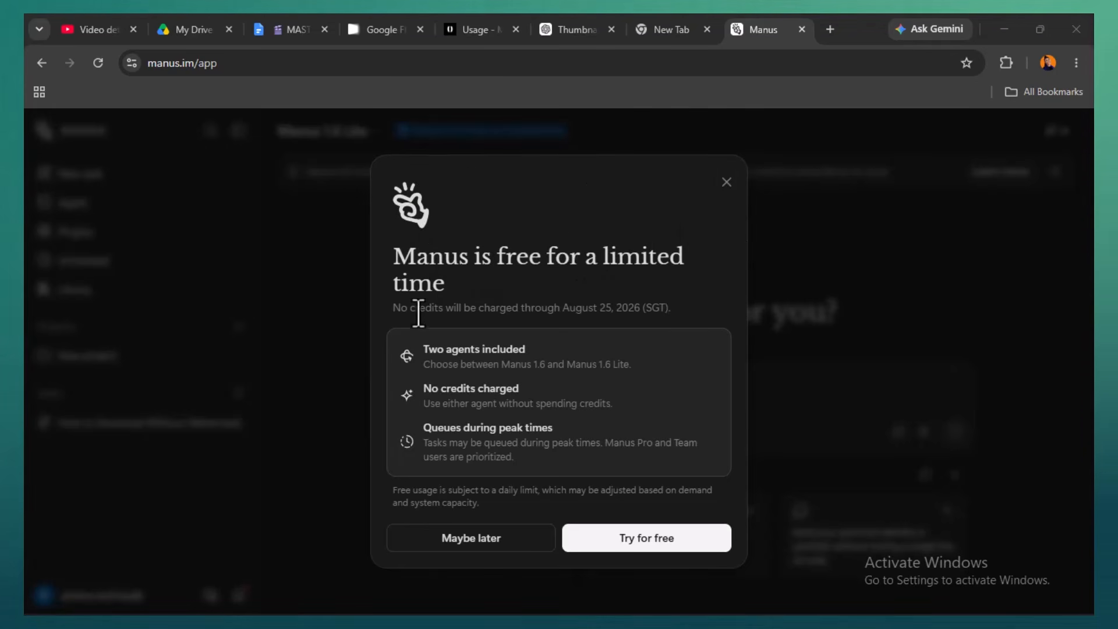
In Manus, highlight the sentence about the no-credit period in the free-offer announcement and dismiss the announcement
{"action": "left_click_drag", "start_coordinate": [393, 309], "coordinate": [530, 319]}
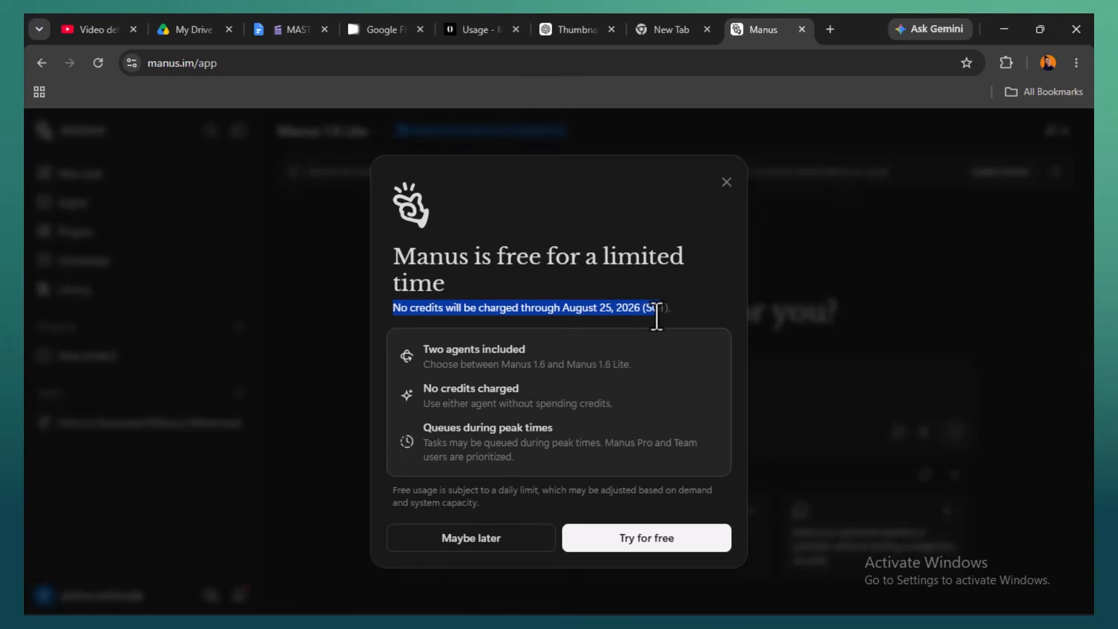
{"action": "left_click_drag", "start_coordinate": [670, 320], "coordinate": [671, 321]}
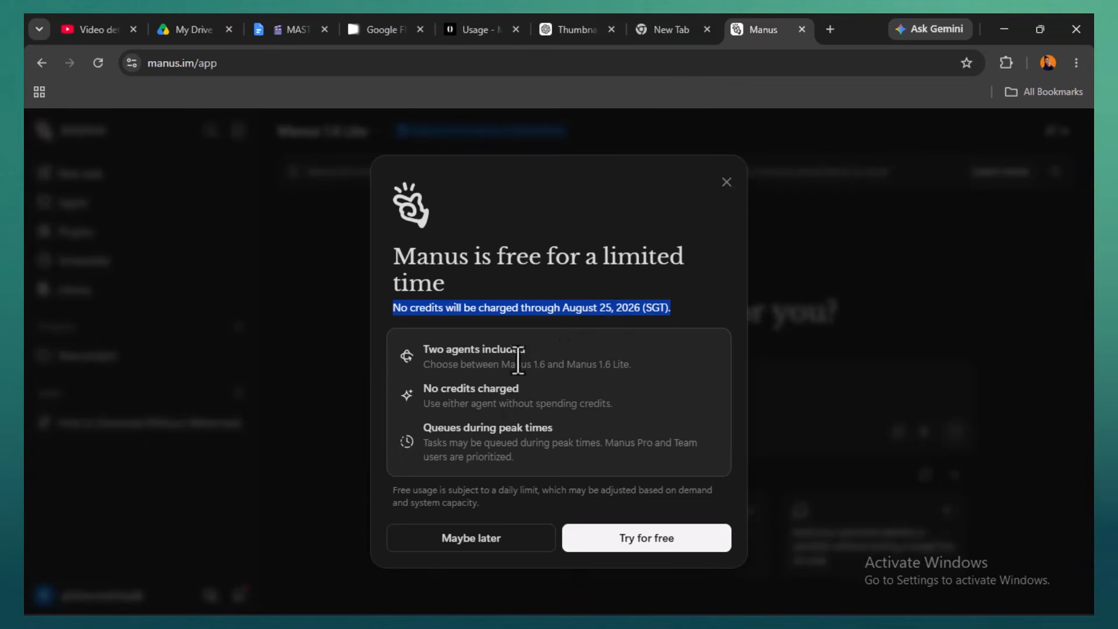
{"action": "key", "text": "Escape"}
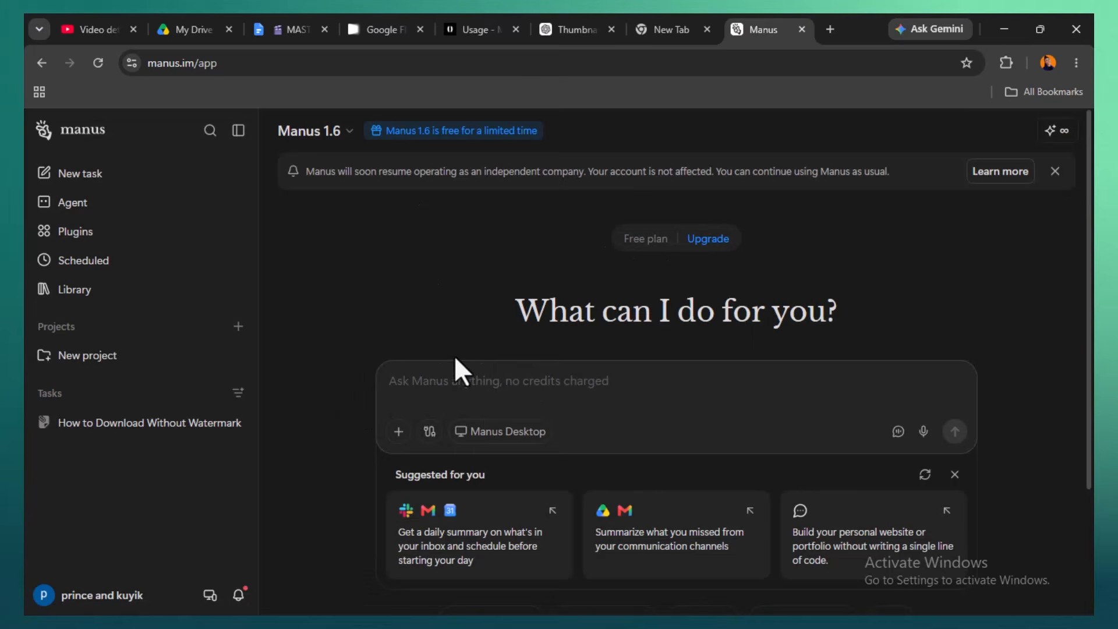
Attach the reference image from Downloads, submit the pasted photorealistic cinematic burger video prompt, and inspect the returned keyframe image
{"action": "left_click", "coordinate": [398, 431]}
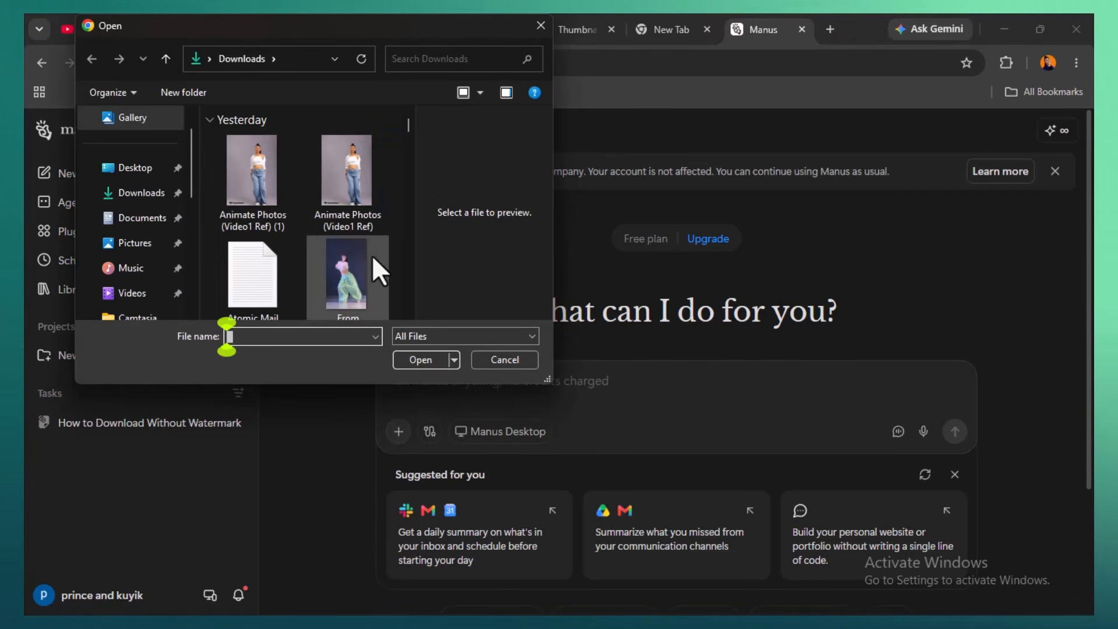
{"action": "scroll", "coordinate": [371, 254], "scroll_direction": "down", "scroll_amount": 2}
{"action": "double_click", "coordinate": [347, 149]}
{"action": "key", "text": "ctrl+v"}
{"action": "scroll", "coordinate": [636, 462], "scroll_direction": "down", "scroll_amount": 3}
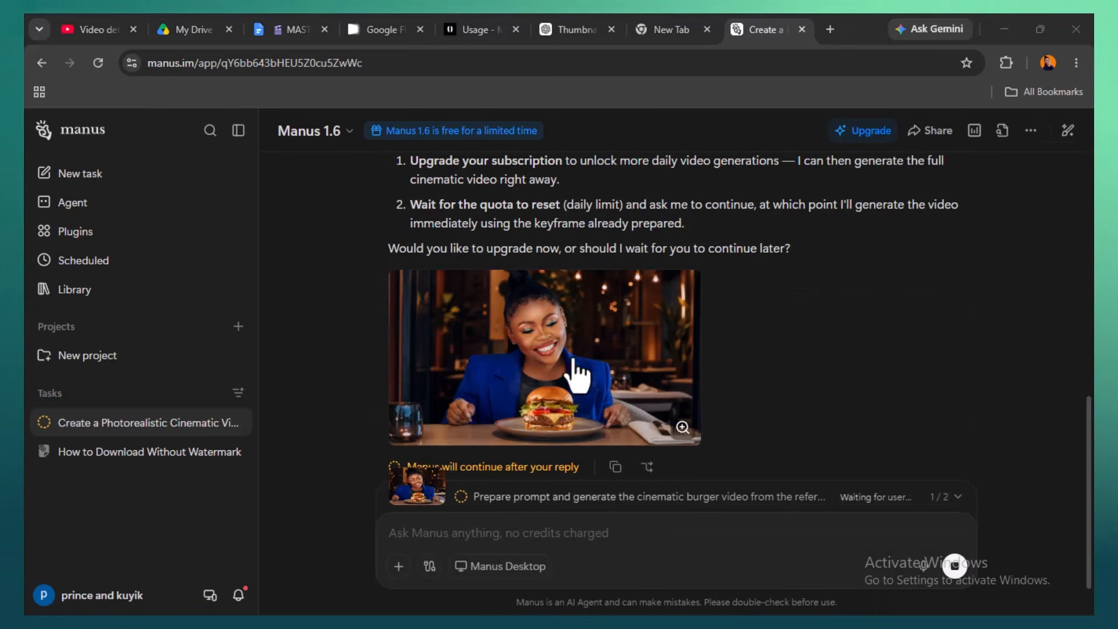
{"action": "left_click", "coordinate": [578, 376]}
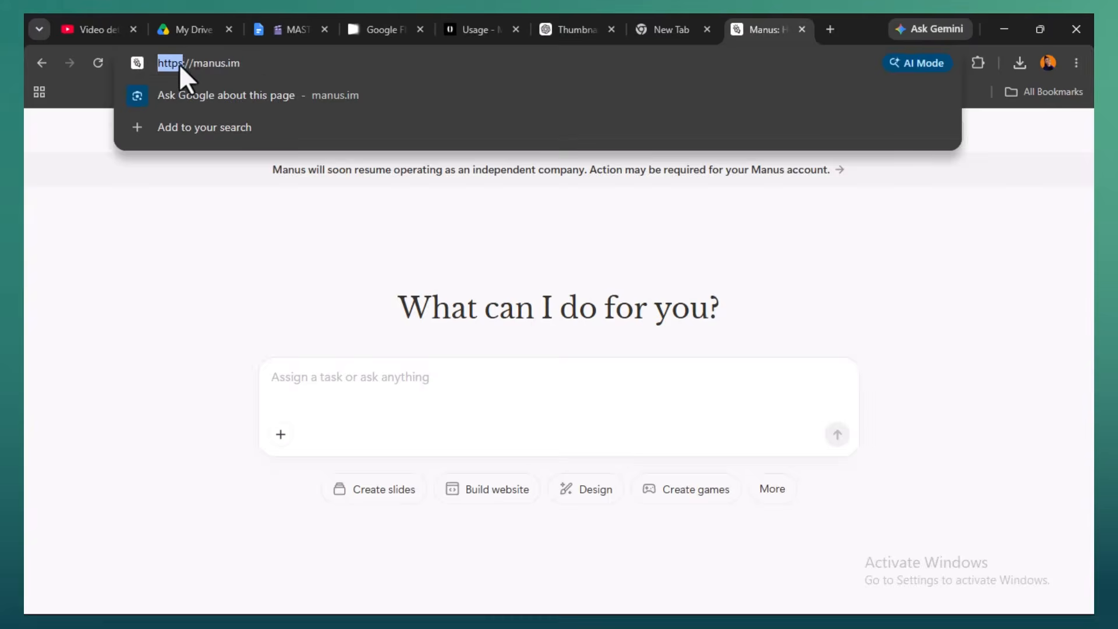
Go to the sign-in page on manus.im and sign in to Manus with an existing account
{"action": "left_click", "coordinate": [939, 133]}
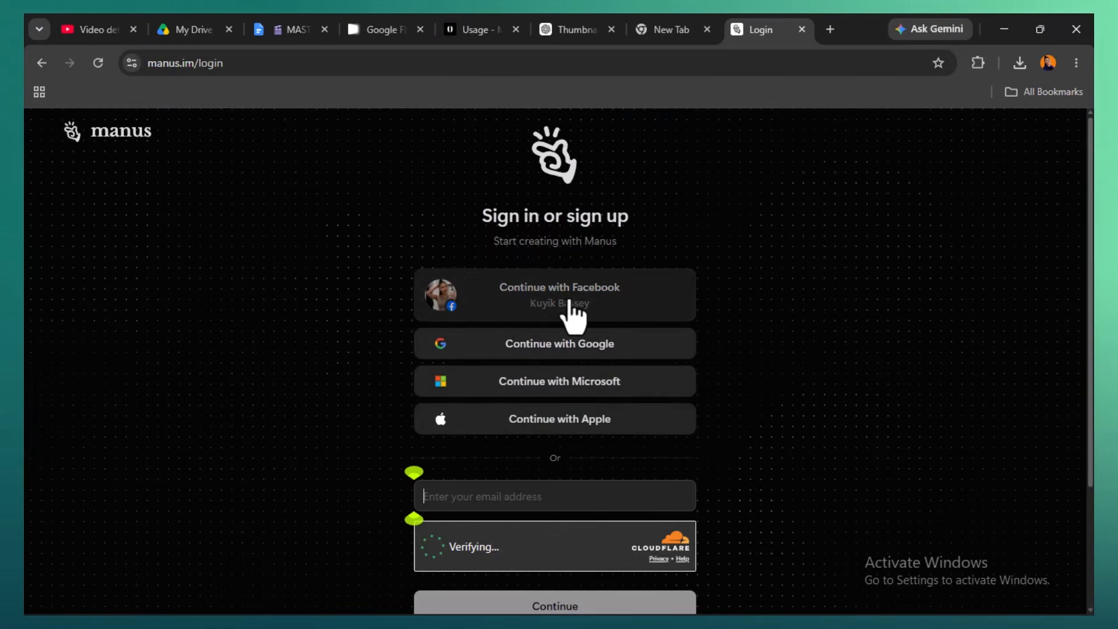
{"action": "scroll", "coordinate": [568, 379], "scroll_direction": "down", "scroll_amount": 3}
{"action": "left_click", "coordinate": [437, 400]}
{"action": "left_click", "coordinate": [594, 360]}
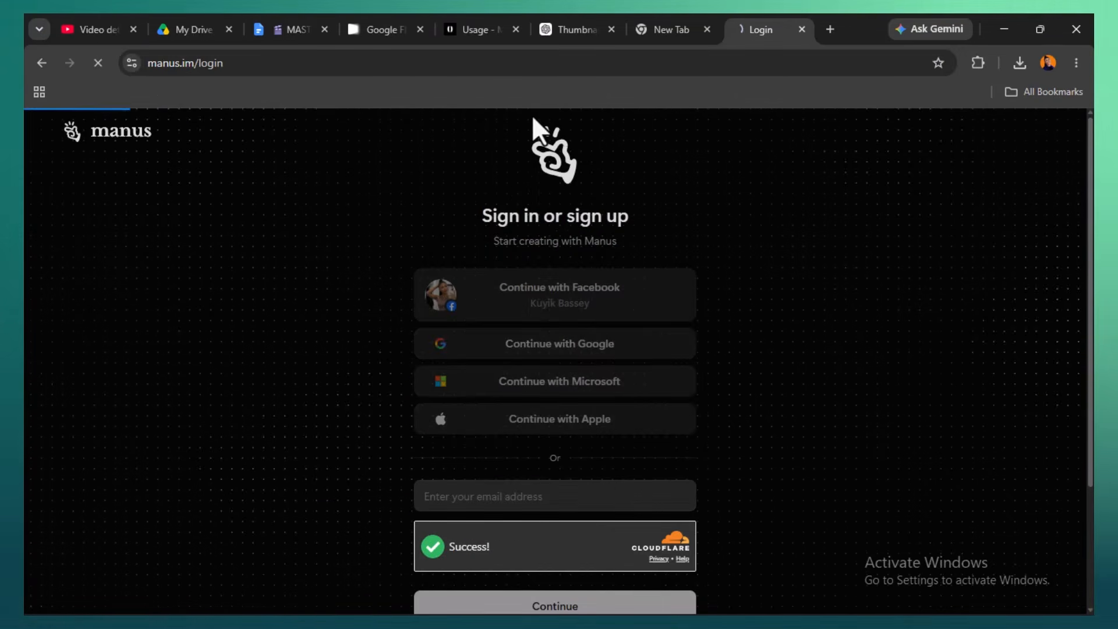
Start a Manus 1.6 Lite task with the reference image attached and the pasted 16:9 photorealistic food-commercial video prompt
{"action": "double_click", "coordinate": [399, 432]}
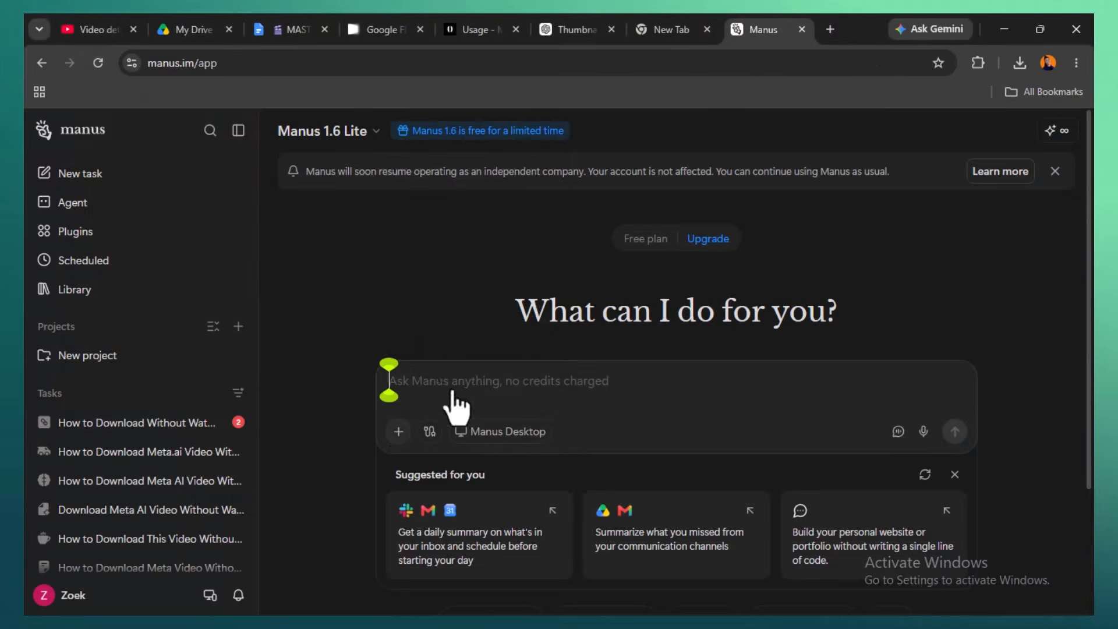
{"action": "key", "text": "ctrl+v"}
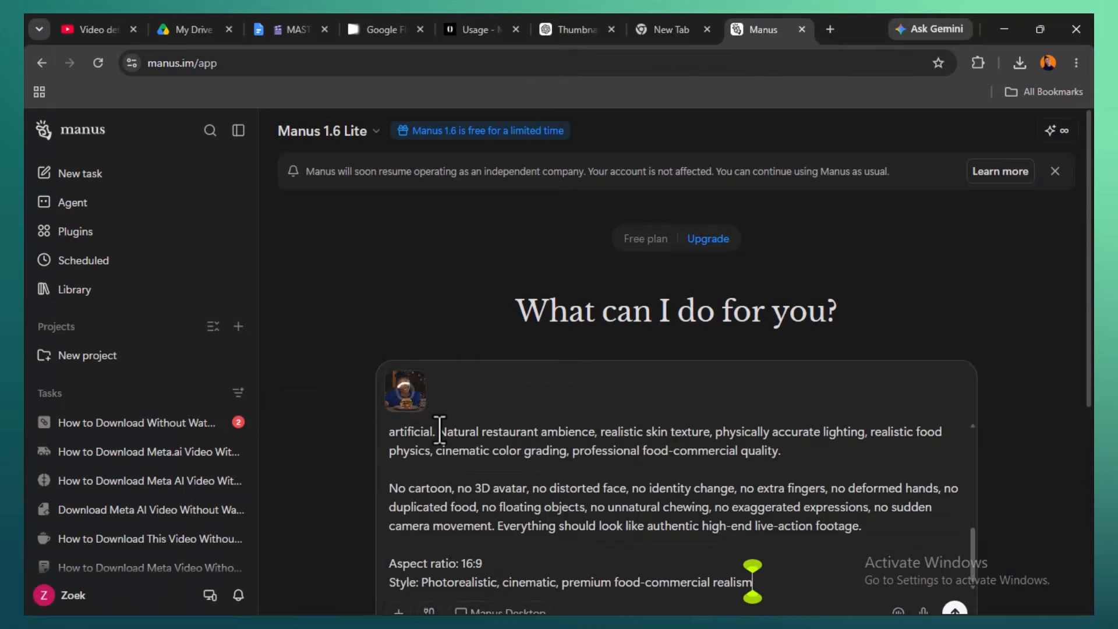
{"action": "scroll", "coordinate": [483, 473], "scroll_direction": "down", "scroll_amount": 5}
{"action": "left_click", "coordinate": [955, 611]}
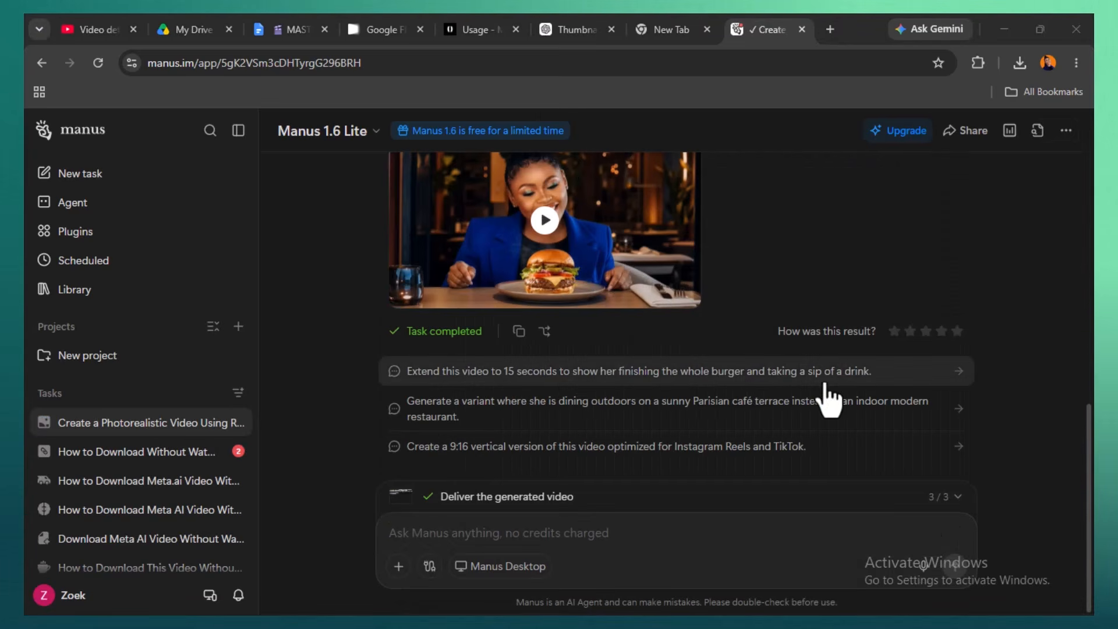
Review the completed task's response and play the generated restaurant burger video in the preview
{"action": "scroll", "coordinate": [595, 379], "scroll_direction": "up", "scroll_amount": 8}
{"action": "scroll", "coordinate": [524, 349], "scroll_direction": "down", "scroll_amount": 4}
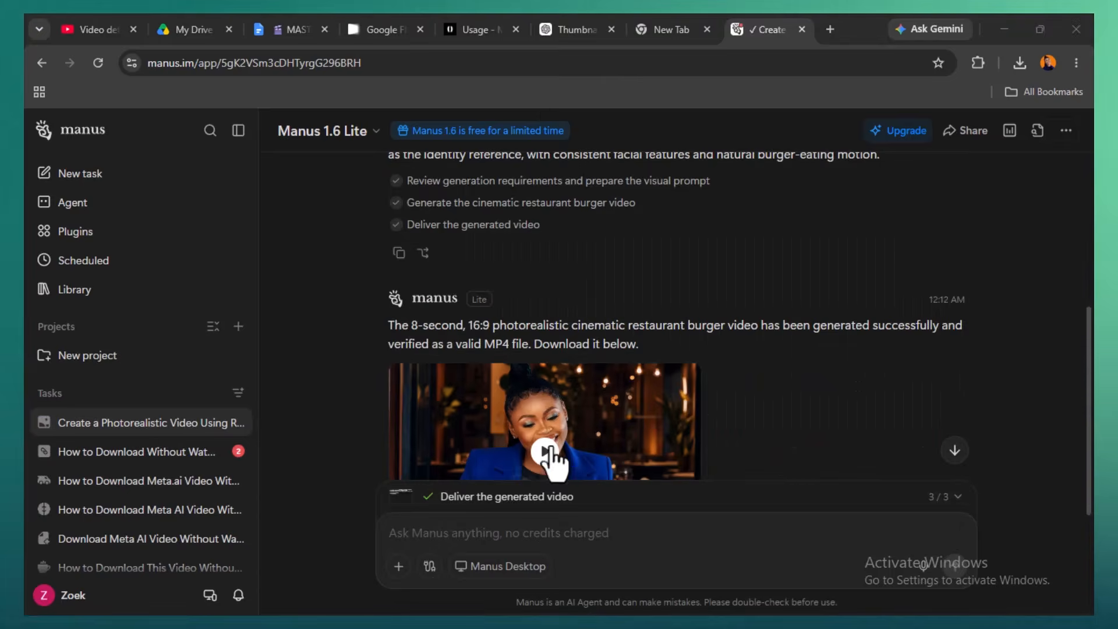
{"action": "left_click", "coordinate": [547, 454]}
{"action": "left_click", "coordinate": [140, 530]}
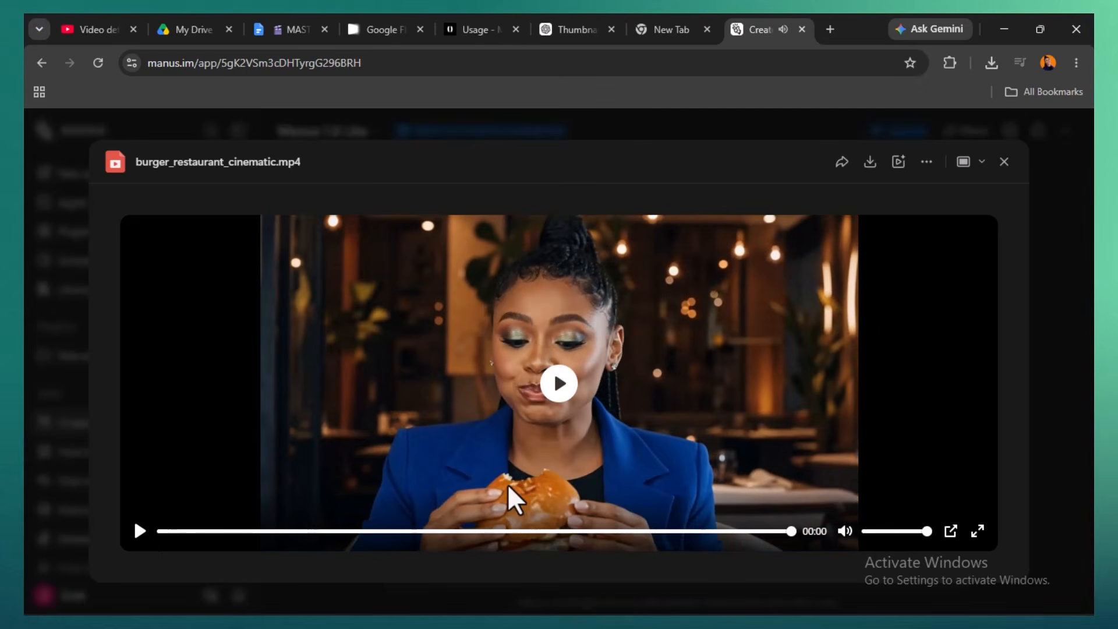
Download burger_restaurant_cinematic.mp4, open the video in the Manus video editor and dismiss the Library introduction
{"action": "left_click", "coordinate": [871, 162]}
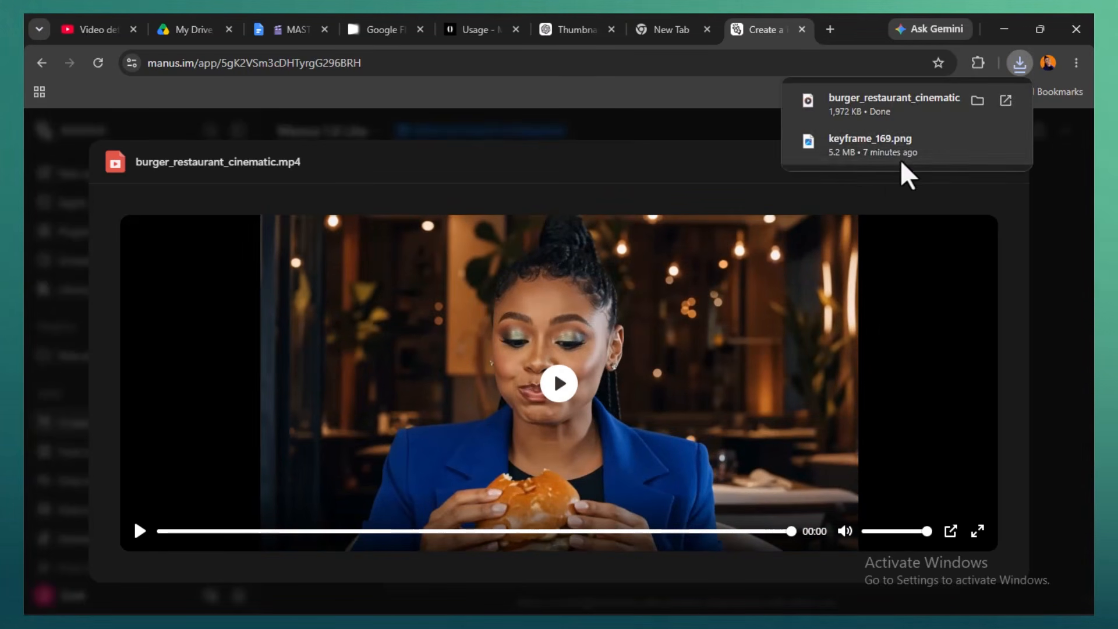
{"action": "key", "text": "Escape"}
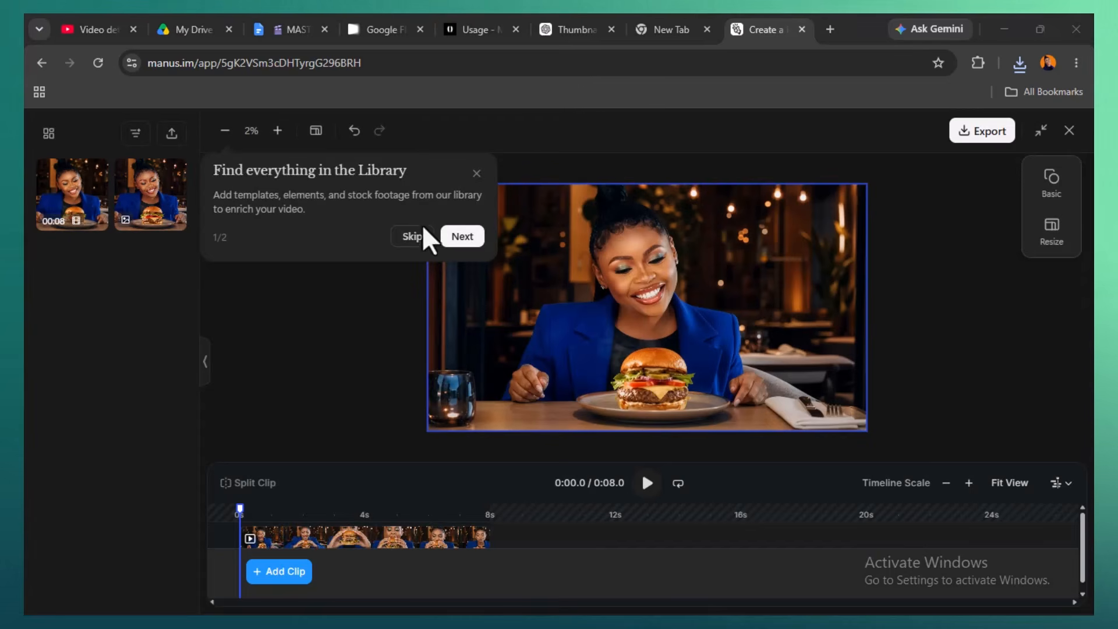
{"action": "left_click", "coordinate": [473, 181]}
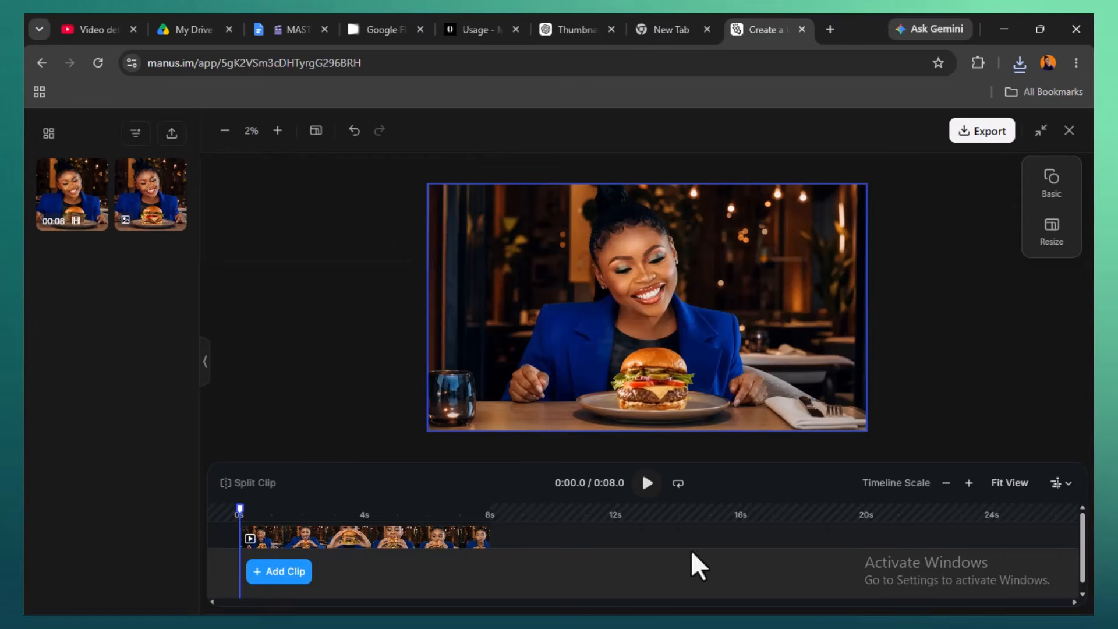